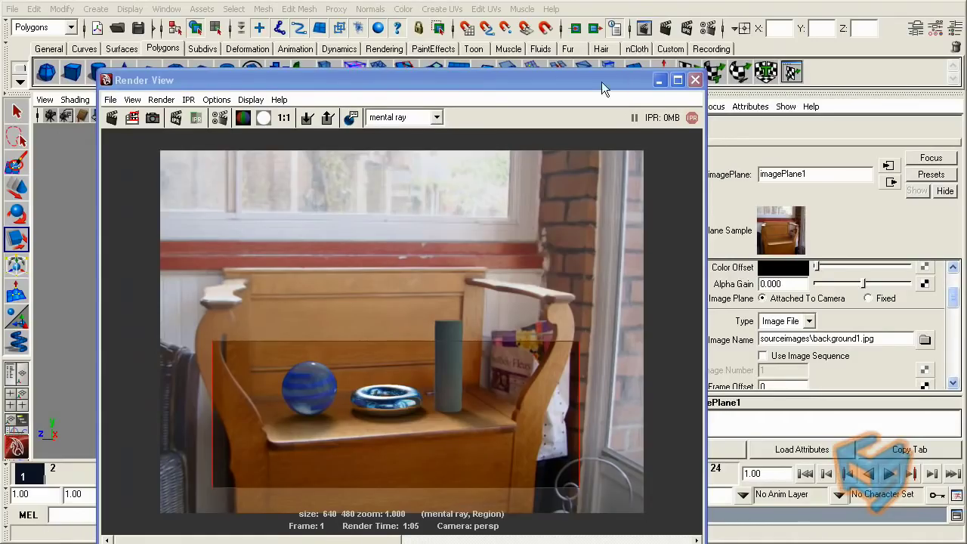
Give spotLight1 a slightly red shadow colour and set its dropoff to 44.256.
drag(636, 80, 586, 64)
click(714, 105)
click(735, 135)
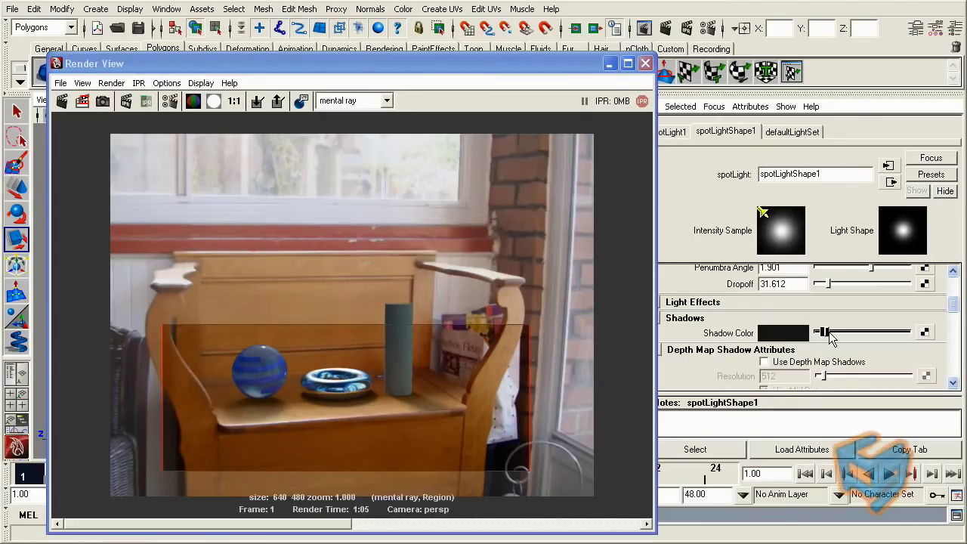
click(782, 340)
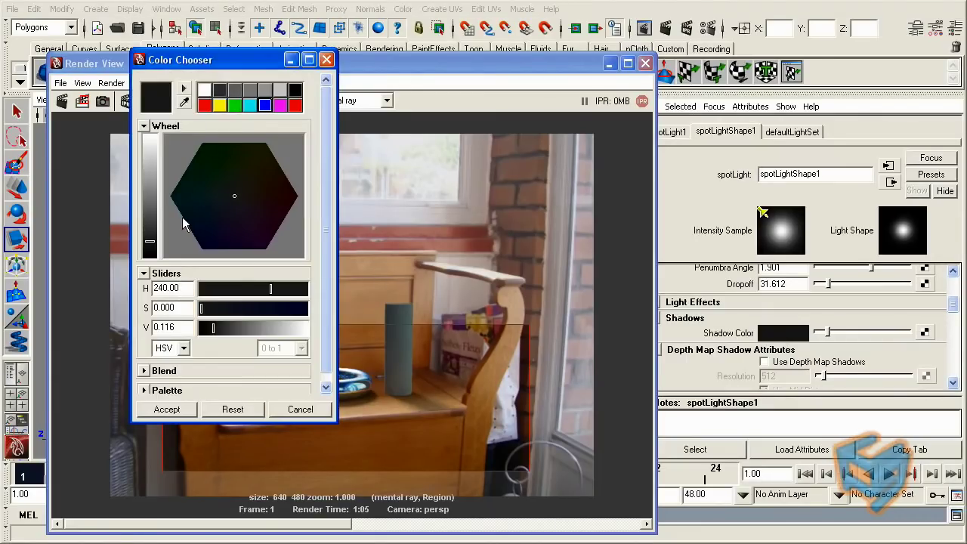
drag(233, 204, 248, 197)
click(327, 59)
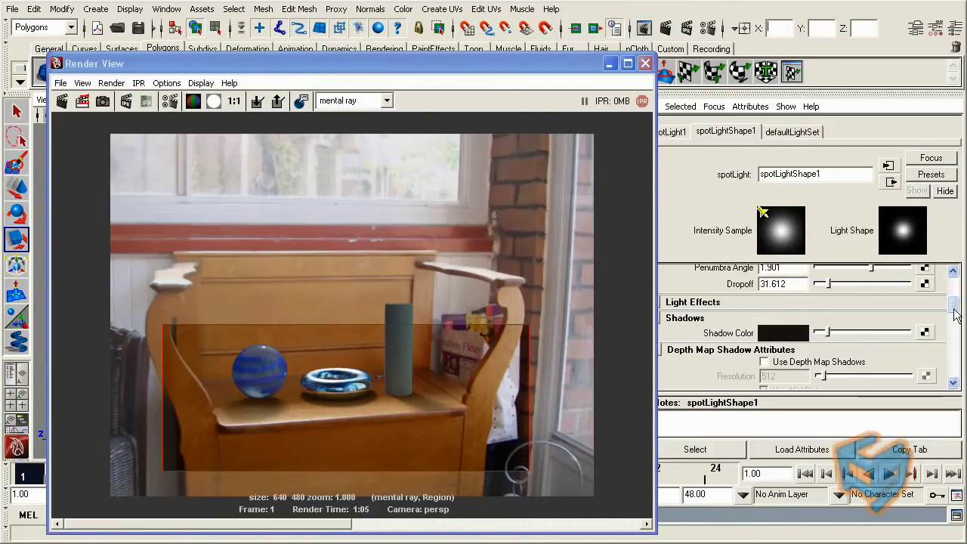
mouse_move(953, 310)
mouse_down()
mouse_move(953, 290)
mouse_move(951, 301)
mouse_up()
Set spotLightShape1 penumbra angle to 6.364 and dropoff to 59.008, then browse the render history.
drag(830, 348, 892, 333)
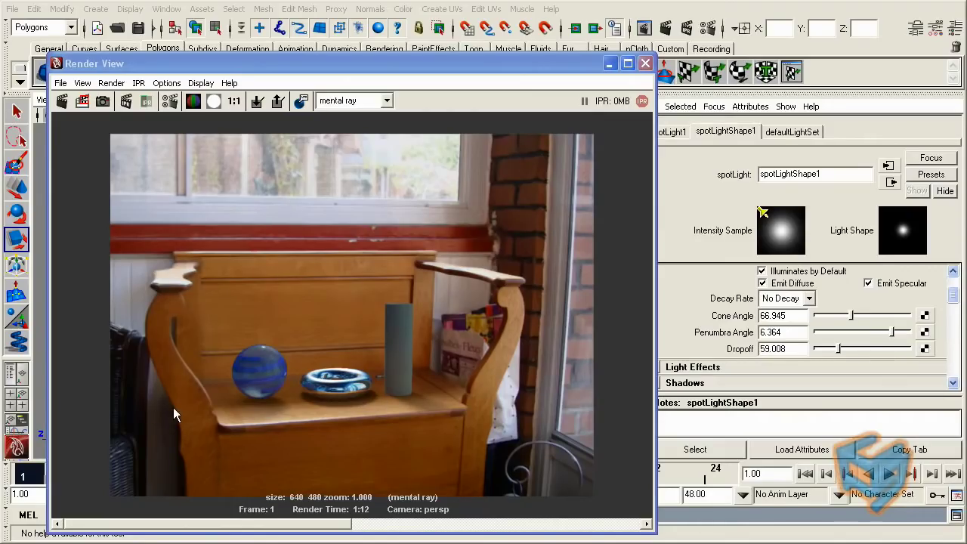
drag(476, 67, 483, 58)
drag(344, 515, 303, 516)
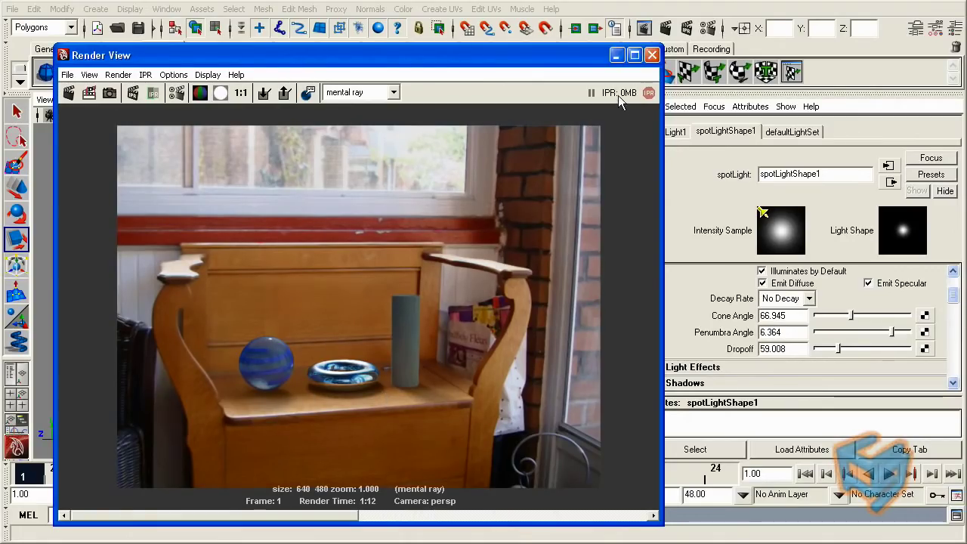
Uncheck Ao On in mip_matteshadow1 and re-render a region under the sphere's base.
click(713, 107)
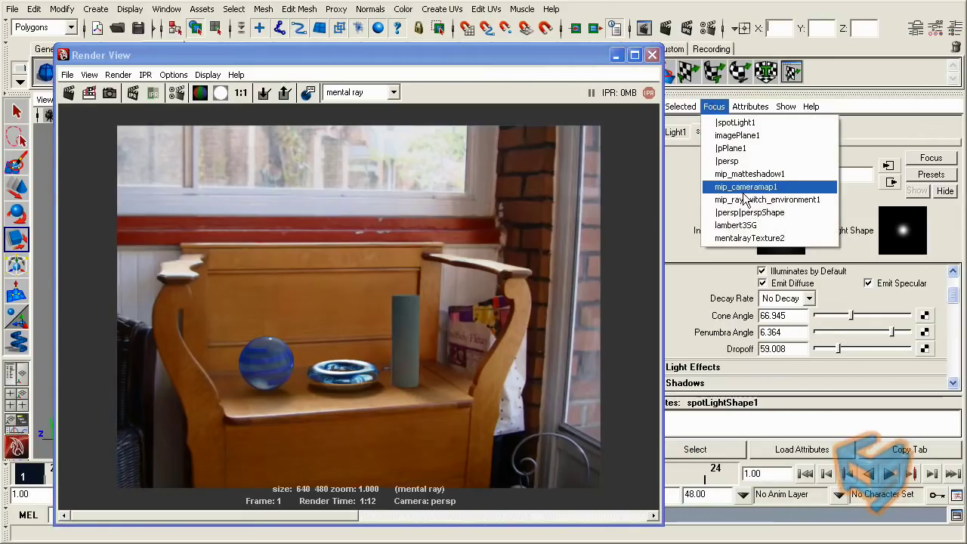
click(758, 179)
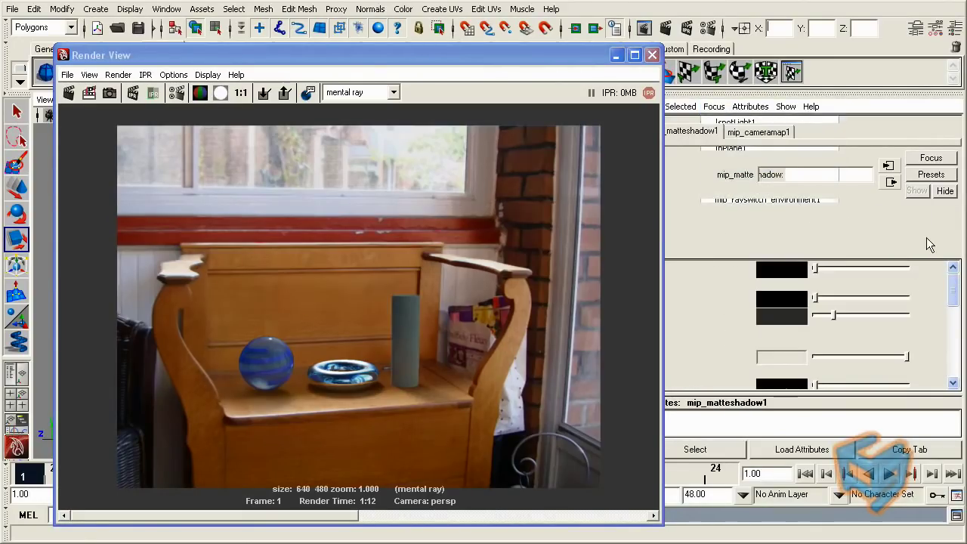
drag(953, 293, 942, 343)
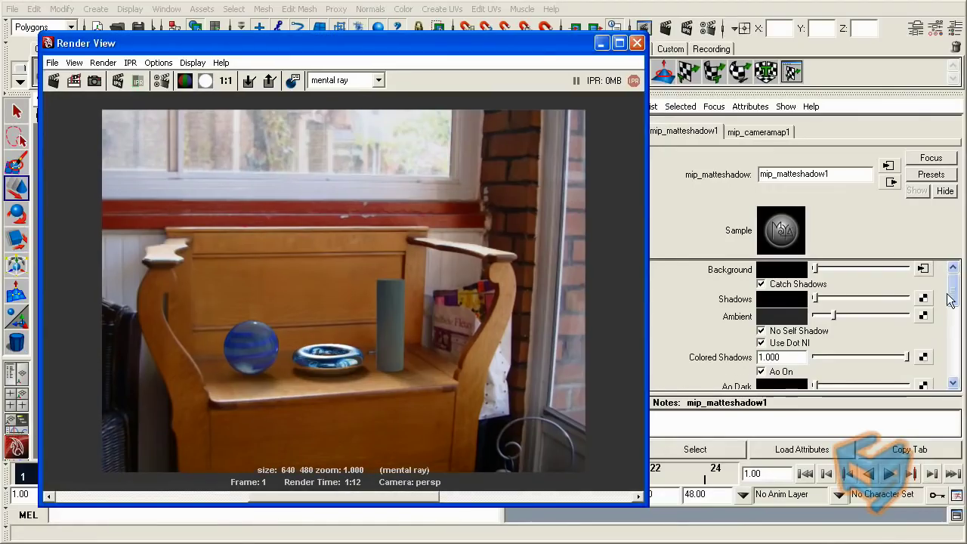
drag(954, 296, 954, 311)
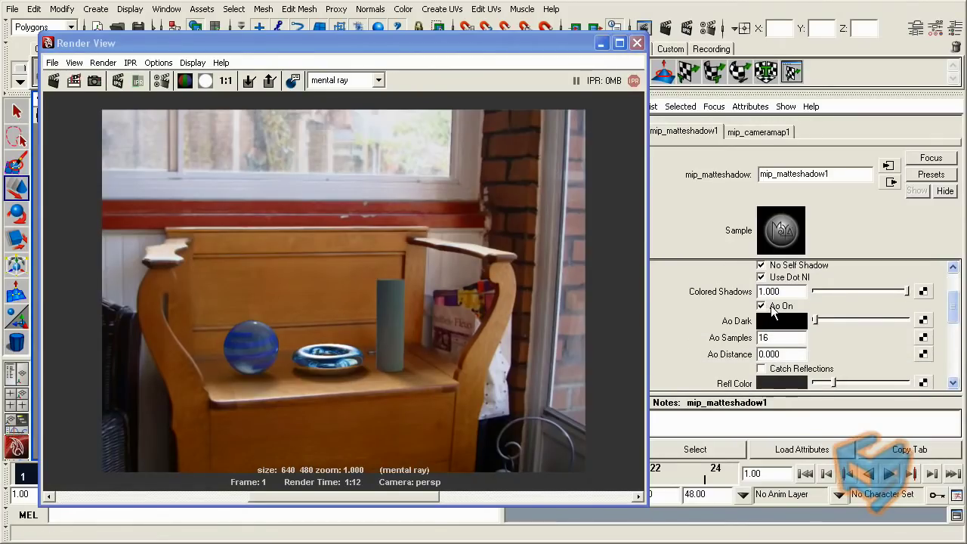
click(770, 310)
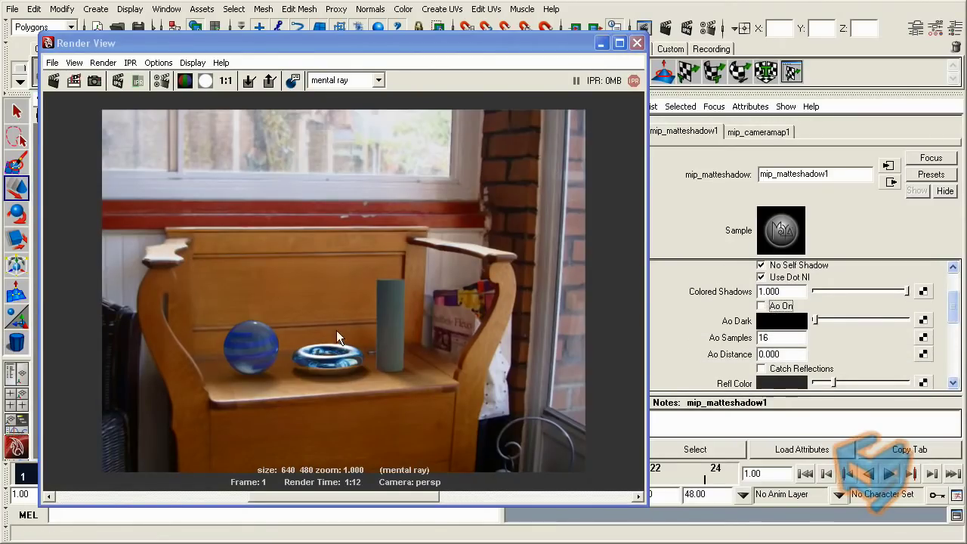
drag(230, 357, 287, 410)
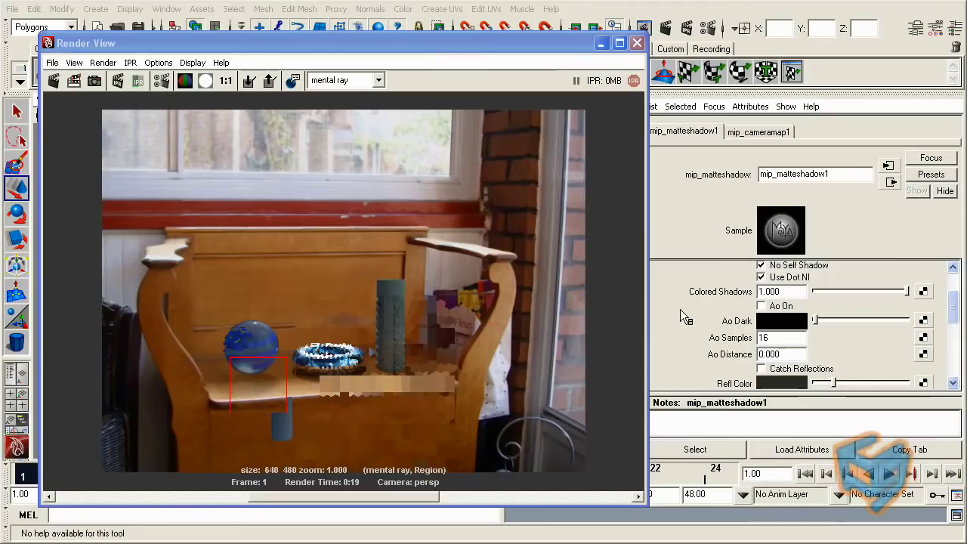
Turn ambient occlusion back on in mip_matteshadow1 with Ao Distance 10.
click(762, 305)
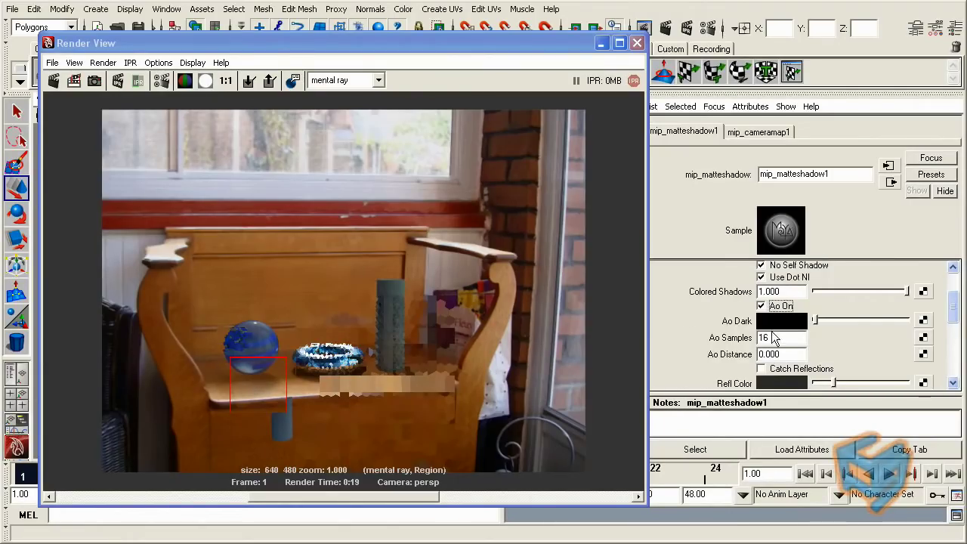
double_click(781, 337)
drag(953, 308, 953, 314)
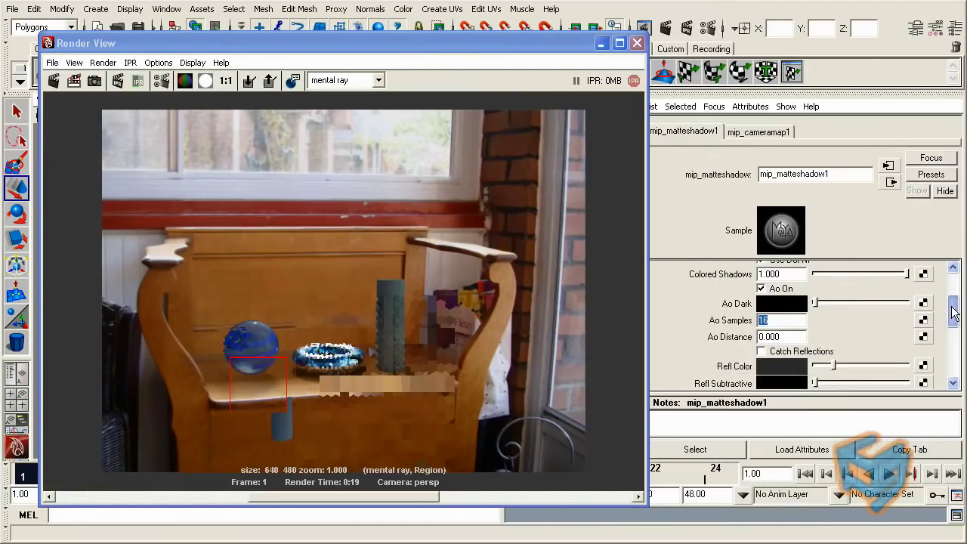
double_click(782, 337)
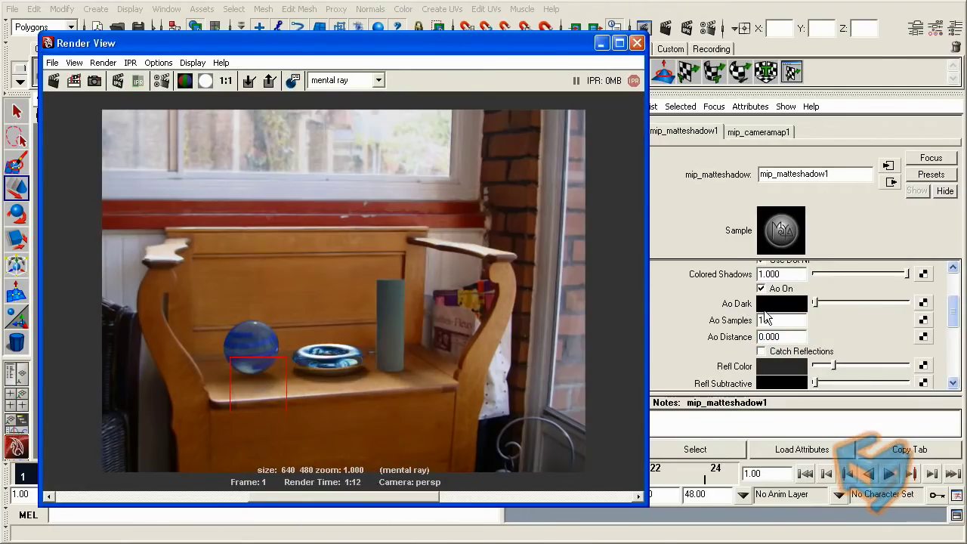
double_click(792, 337)
text(10)
key(Return)
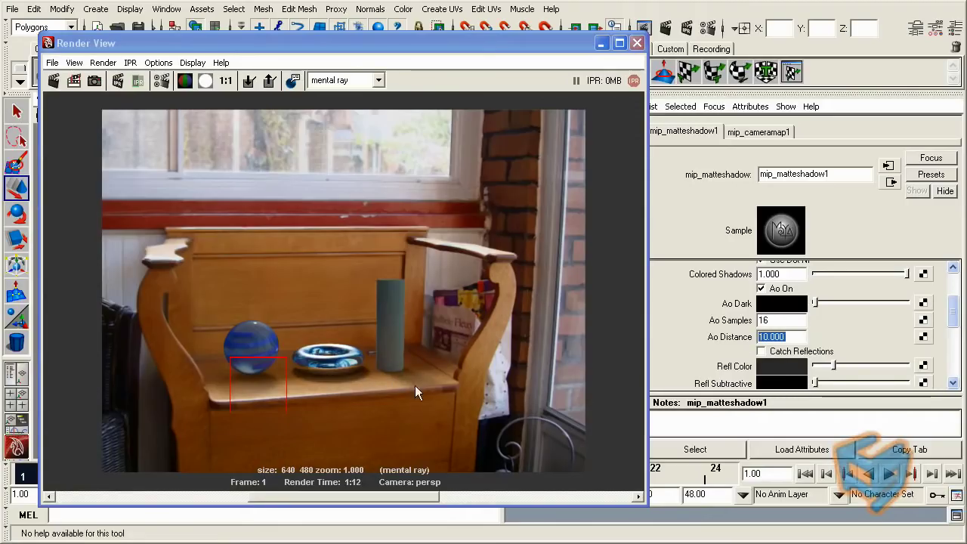
Render a region spanning the bench seat and all three objects.
drag(213, 329, 489, 434)
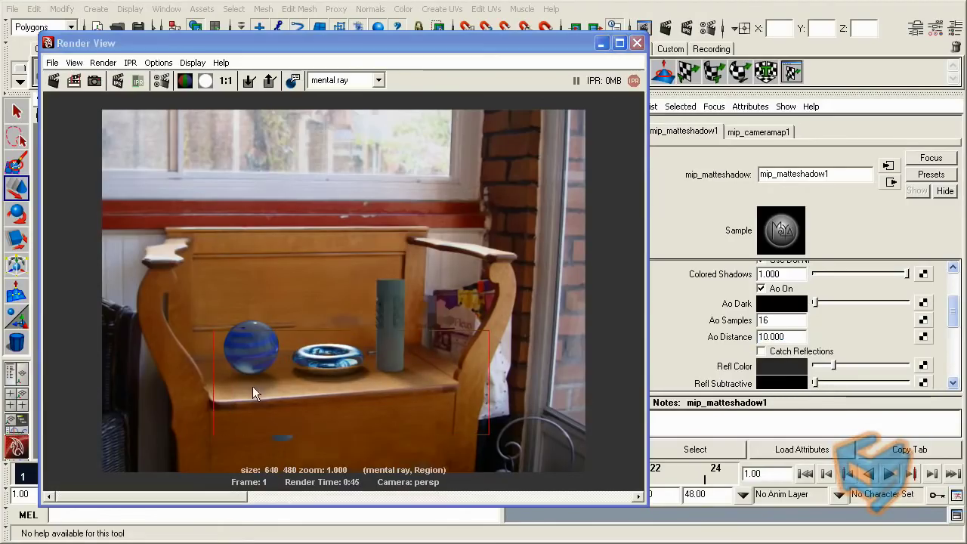
drag(232, 495, 345, 485)
drag(277, 495, 79, 487)
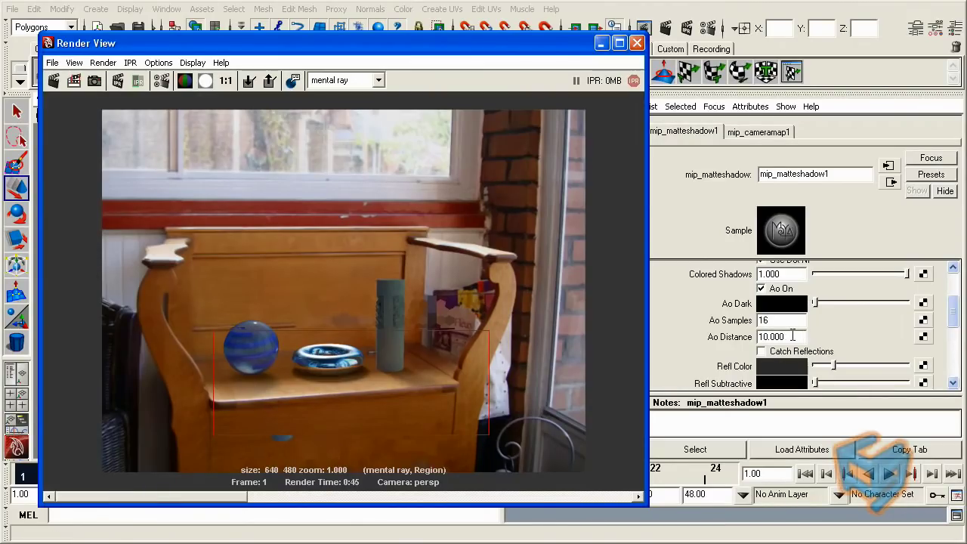
drag(949, 312, 948, 320)
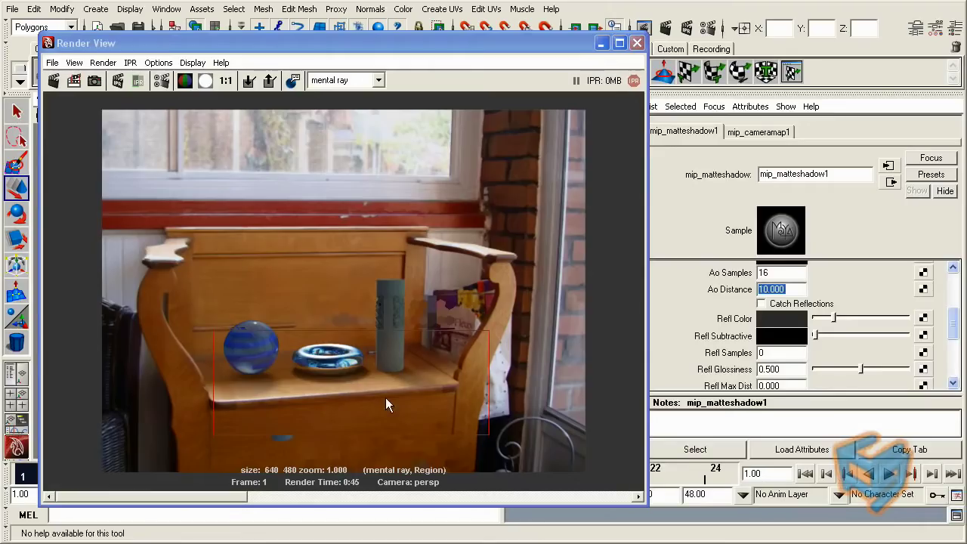
Enable Catch Reflections on the matte shadow and re-render a larger region over the objects.
click(761, 303)
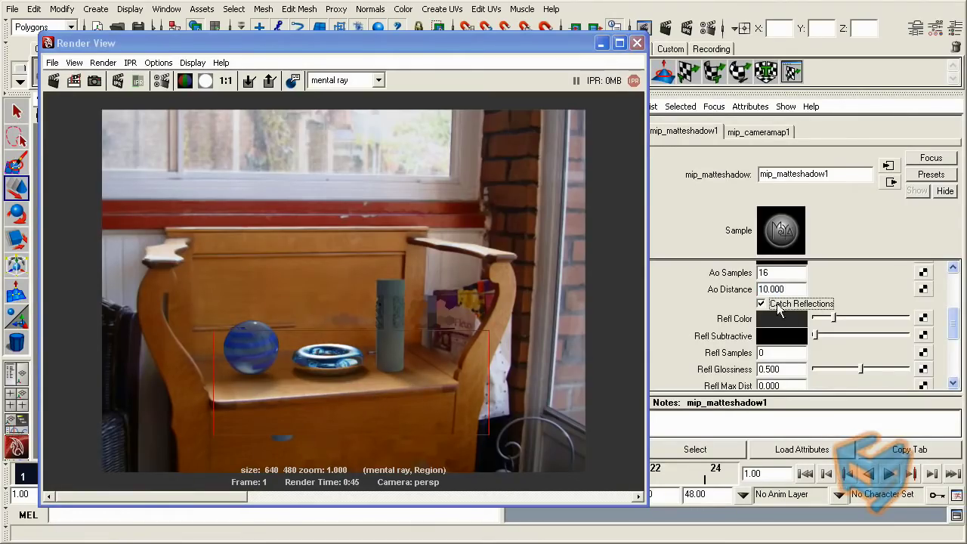
scroll(955, 327, down, 3)
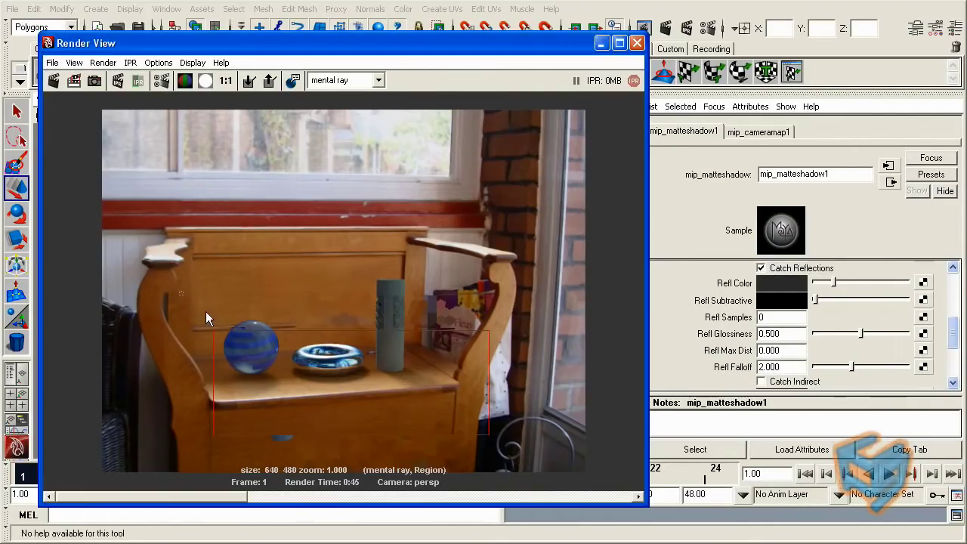
drag(179, 294, 513, 449)
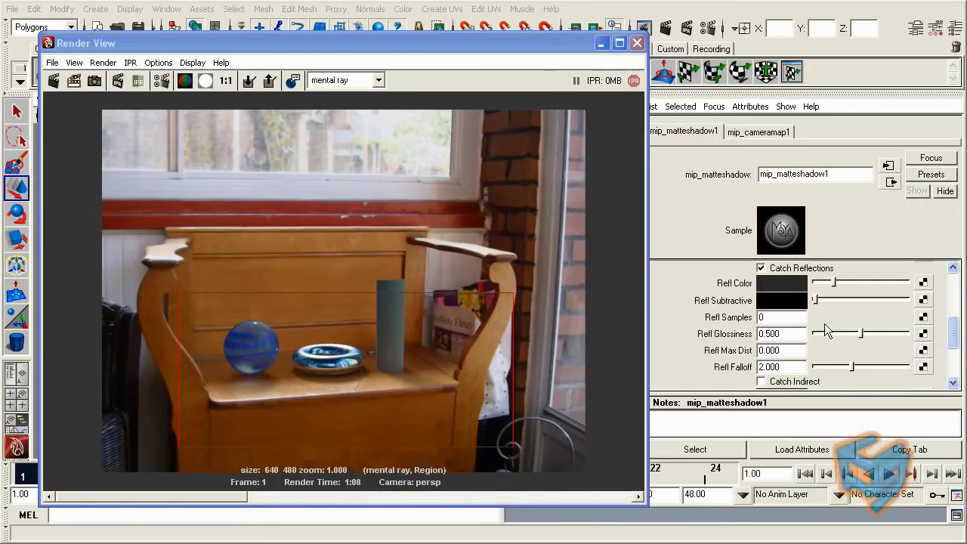
Test Refl Color at black with a region render, then raise it to near-white.
drag(834, 281, 815, 281)
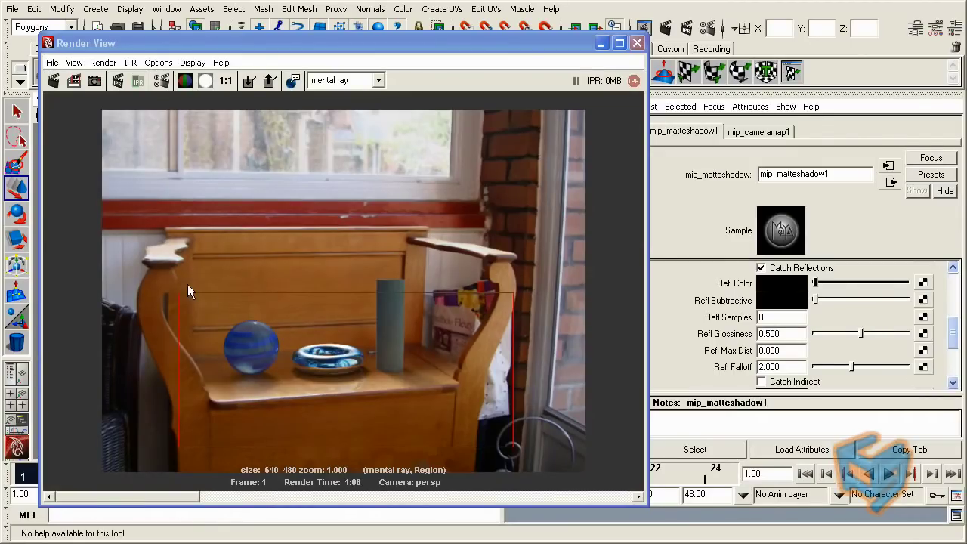
drag(176, 286, 507, 443)
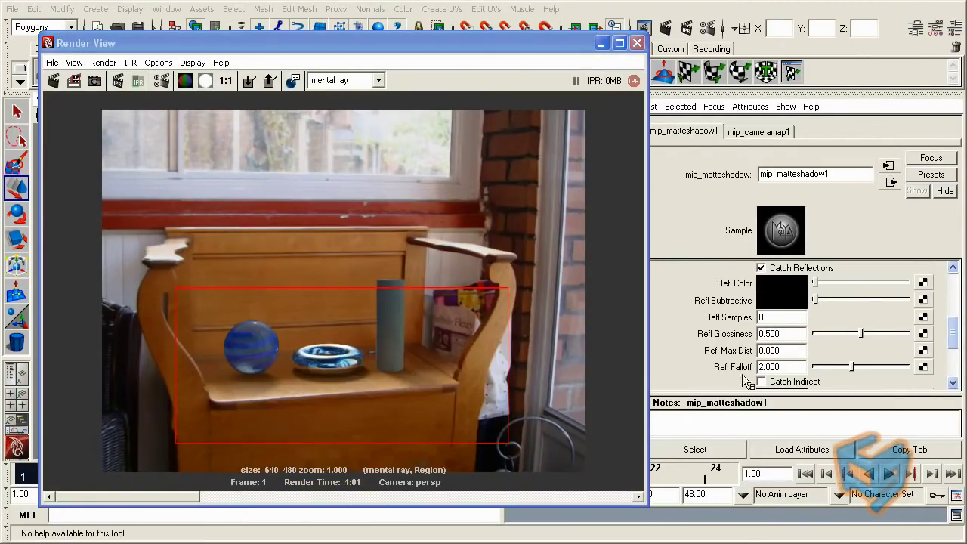
drag(817, 289, 897, 285)
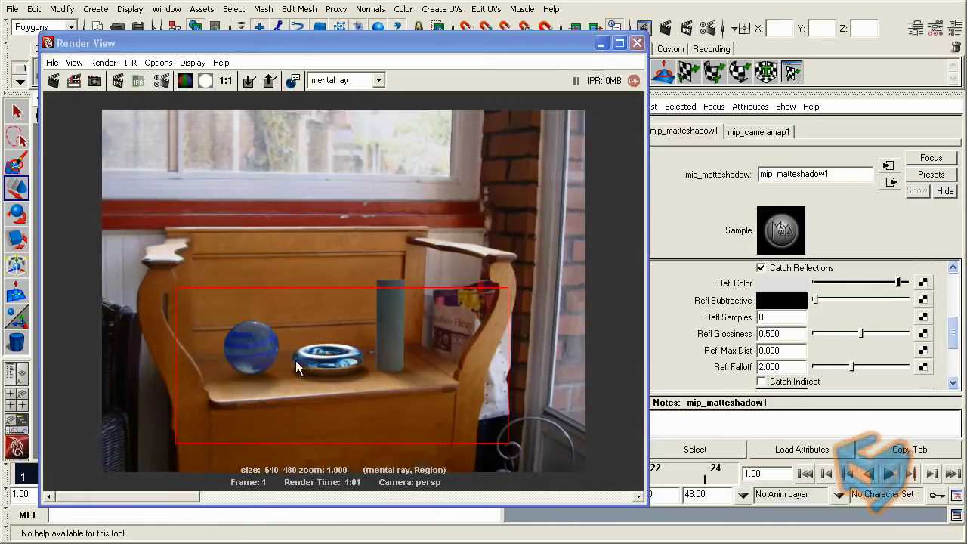
Set Refl Samples to 12 and re-render the torus area to show its bench reflection.
drag(287, 336, 394, 431)
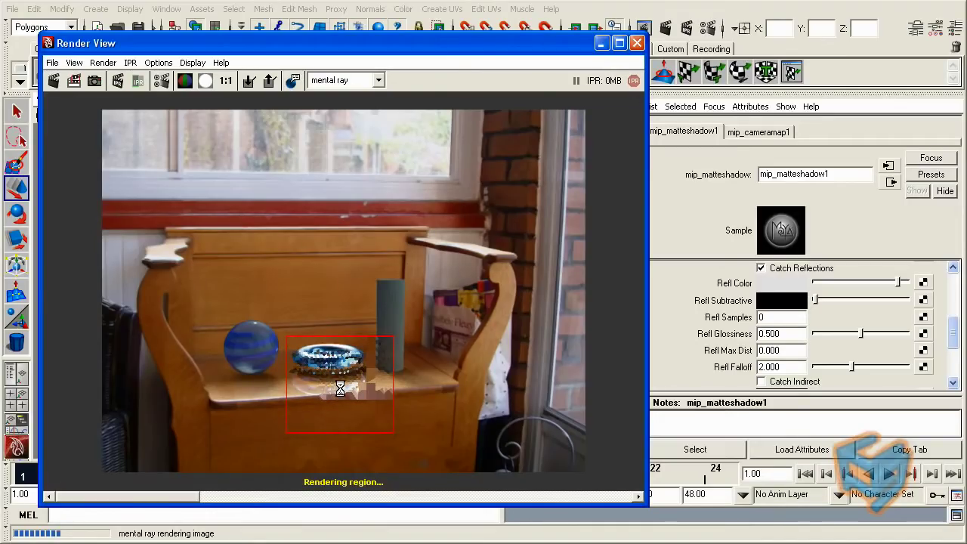
click(773, 317)
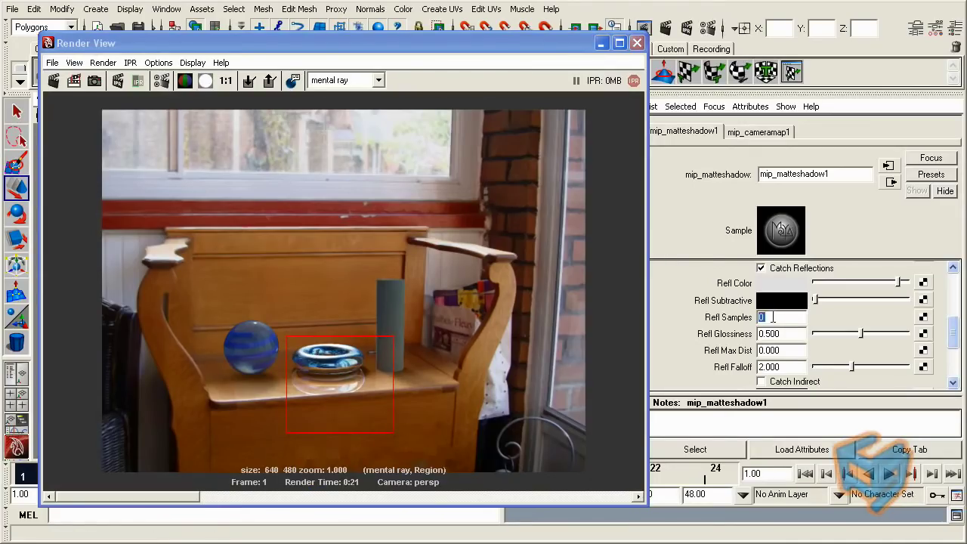
key(Return)
drag(281, 334, 388, 416)
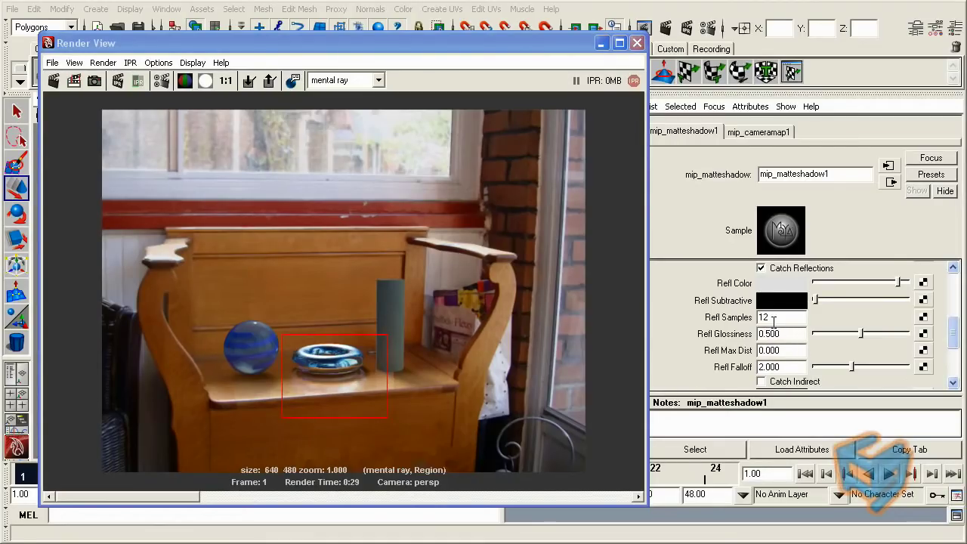
Test Refl Glossiness at 1.0 and 0.1 with region renders of the torus at 1 and 12 samples.
click(795, 334)
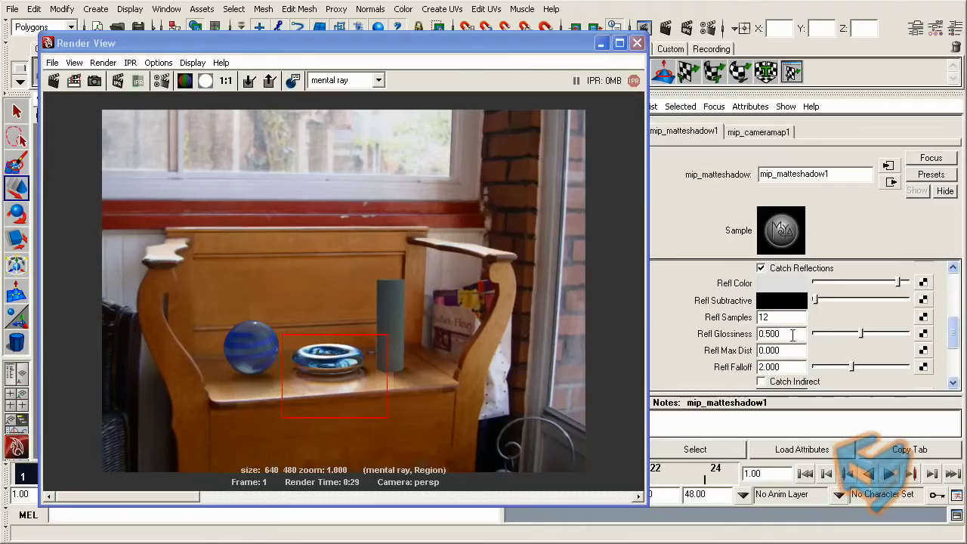
click(785, 320)
drag(858, 339, 941, 340)
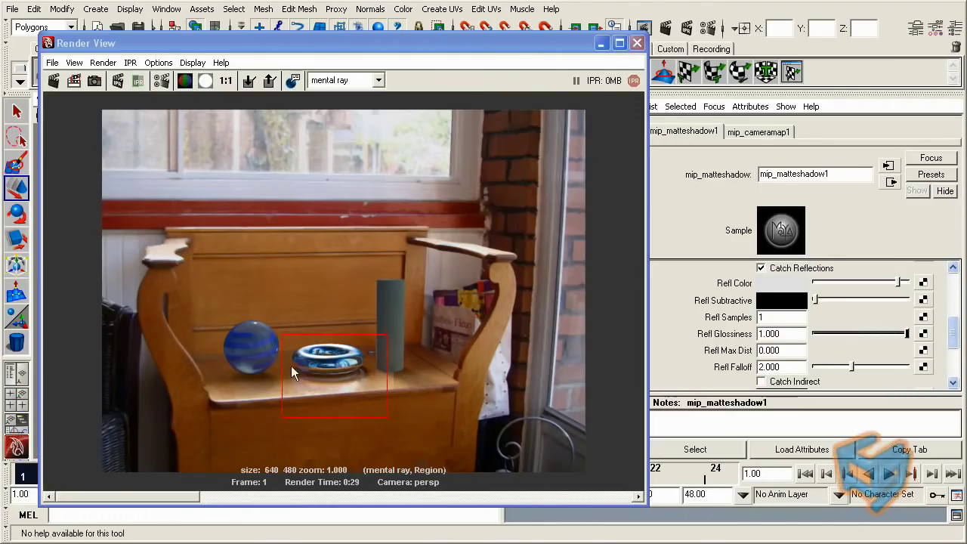
click(822, 337)
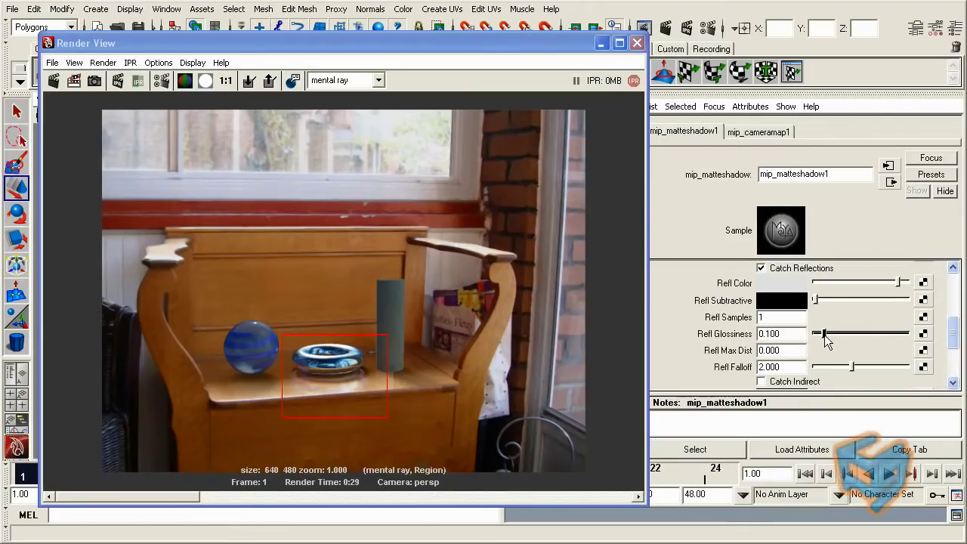
click(777, 319)
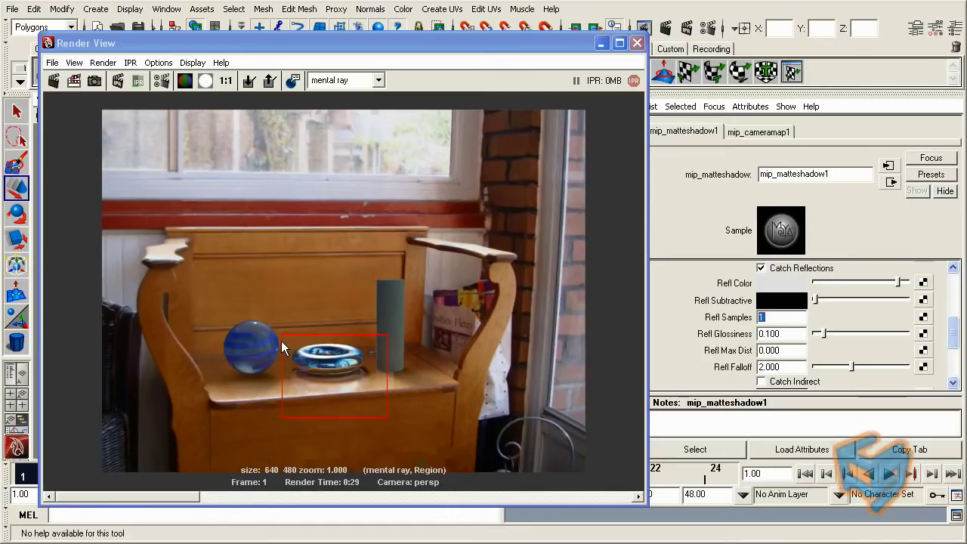
drag(281, 339, 387, 410)
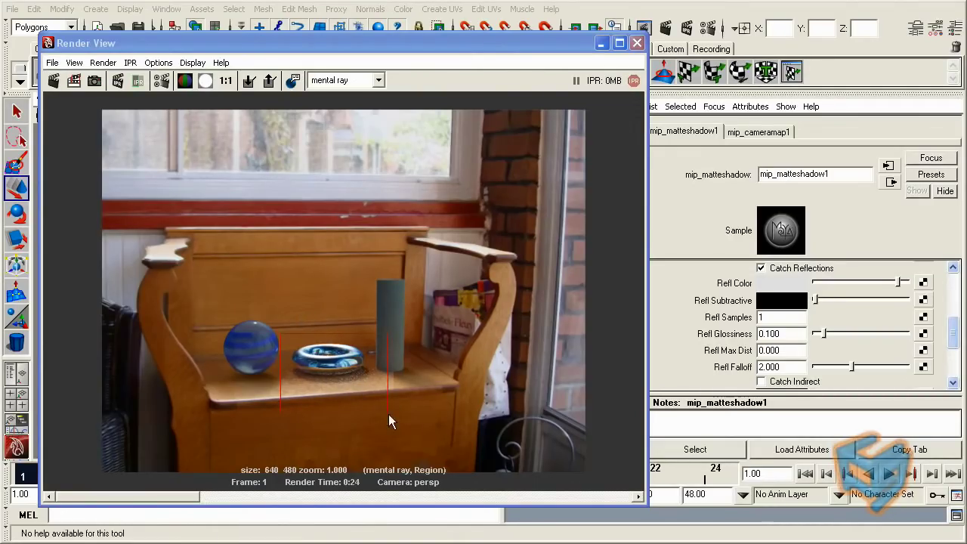
click(780, 317)
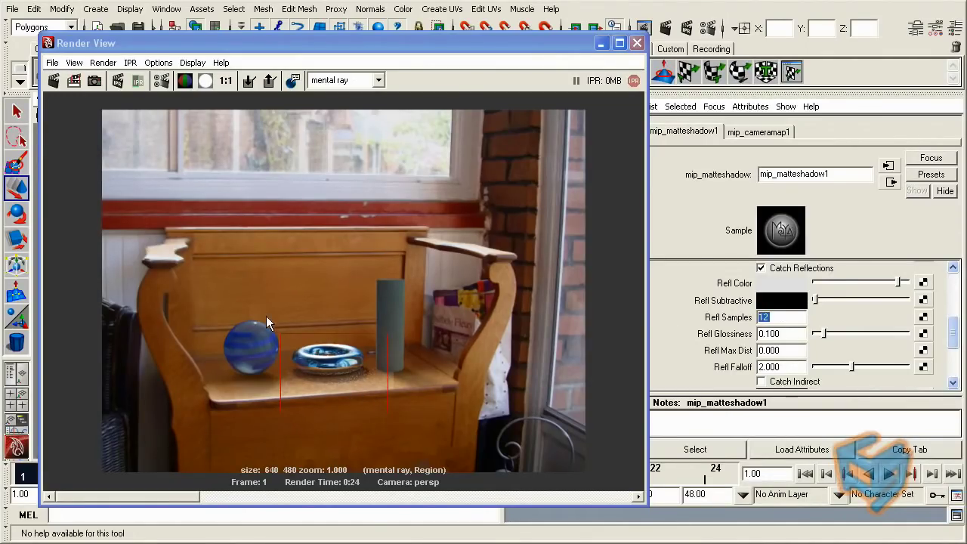
drag(269, 329, 387, 420)
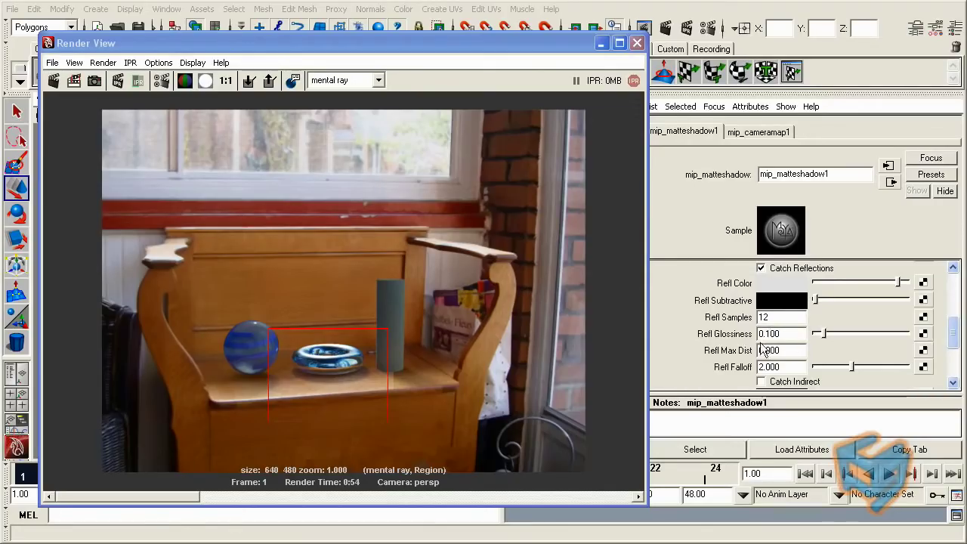
Set Refl Glossiness to 0.5 and Refl Samples to 1.
double_click(787, 334)
text(0.5)
key(Return)
double_click(778, 317)
text(1)
key(Return)
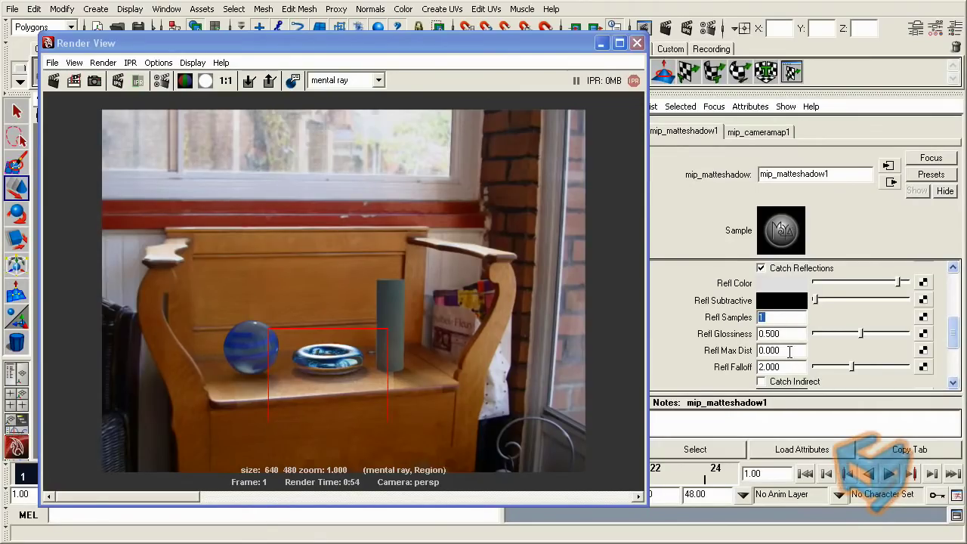
Set the matte shadow's Refl Max Dist to 0.25 and re-render.
click(790, 350)
click(789, 350)
double_click(789, 350)
click(790, 349)
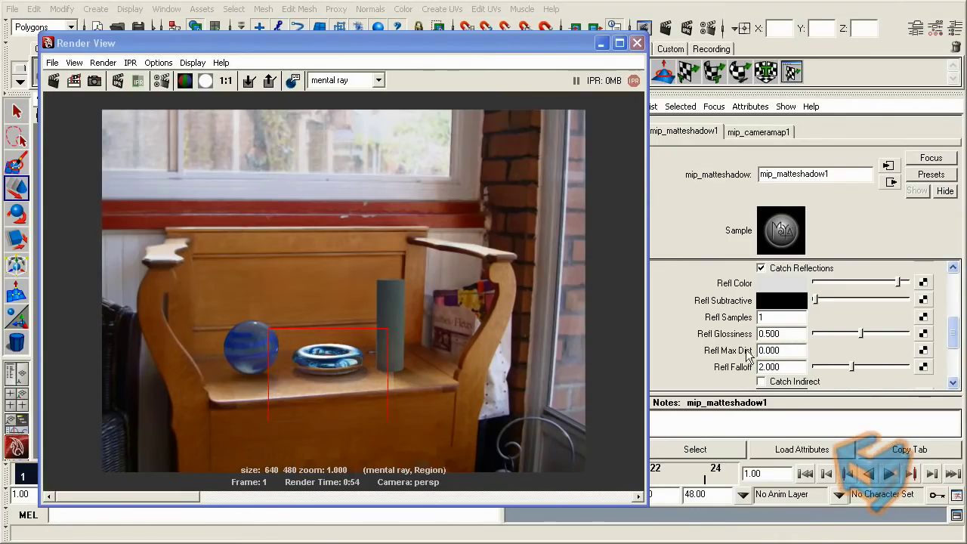
drag(781, 352, 744, 359)
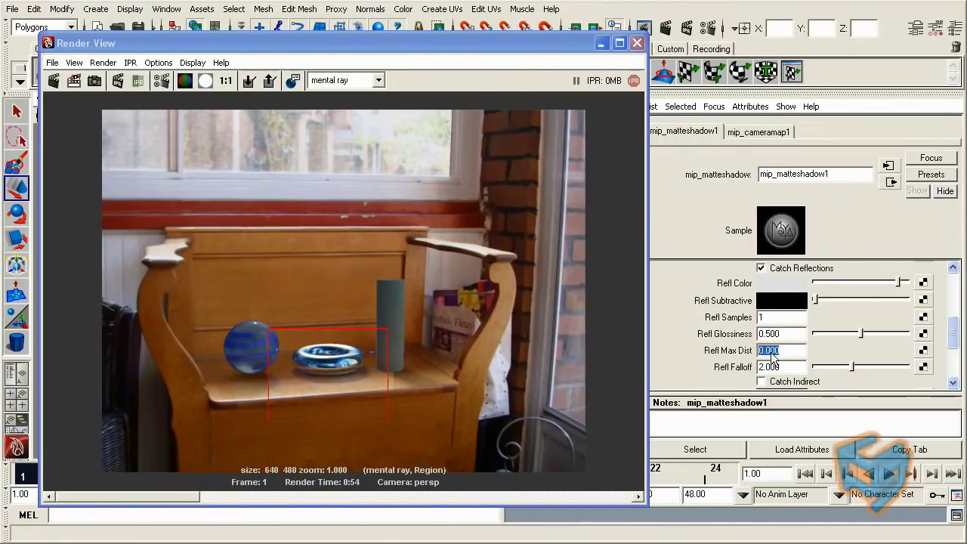
text(.25)
key(Return)
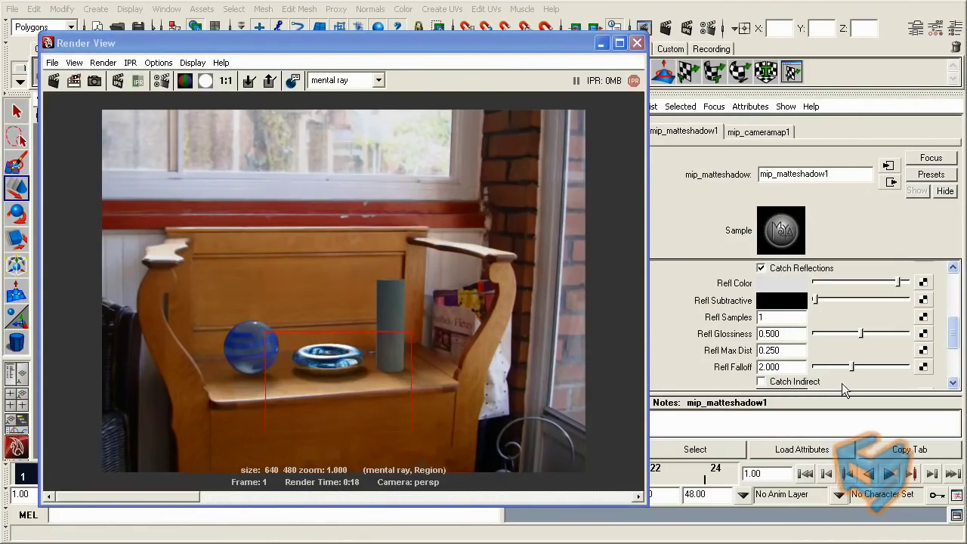
Try Refl Max Dist 2.0 with a render over the torus and cylinder, then reset it to 0.
double_click(774, 351)
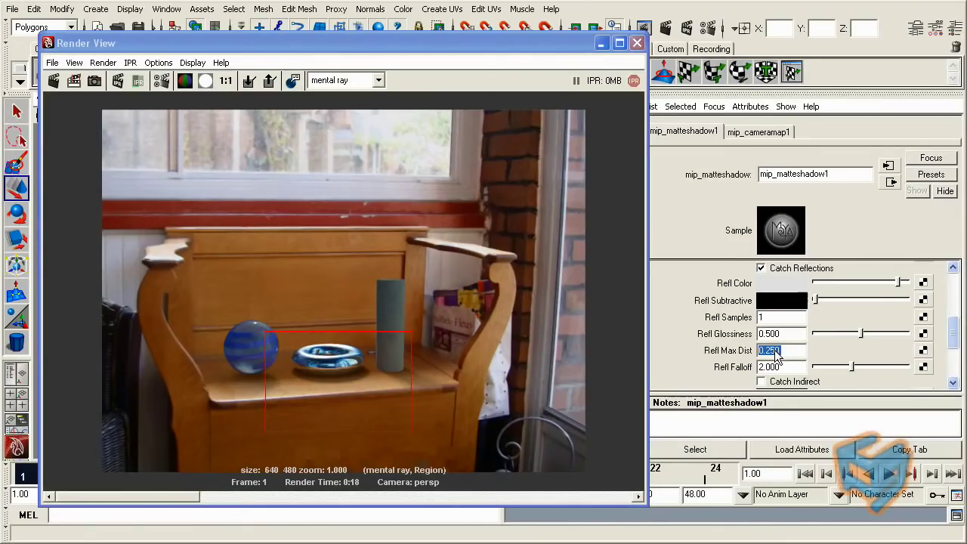
text(2)
key(Return)
drag(268, 329, 398, 434)
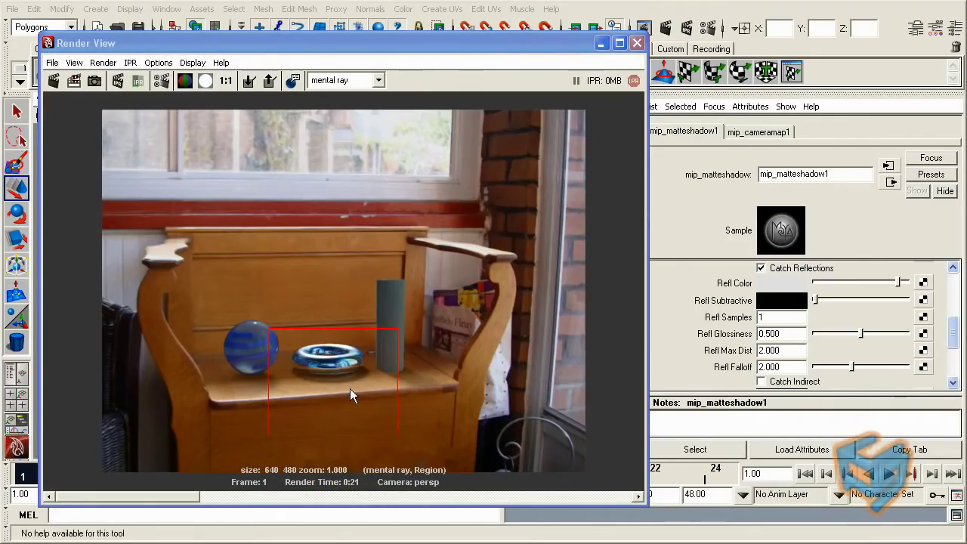
double_click(790, 349)
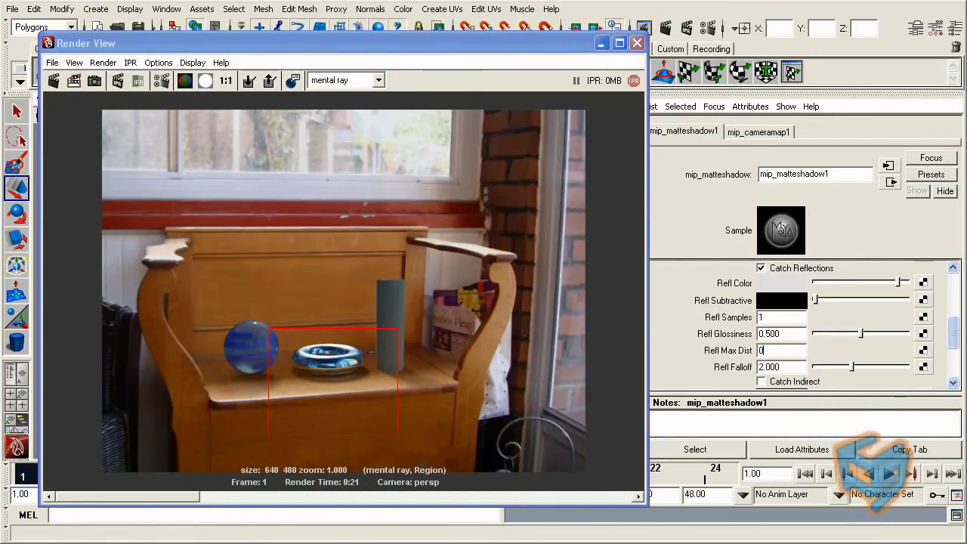
click(783, 366)
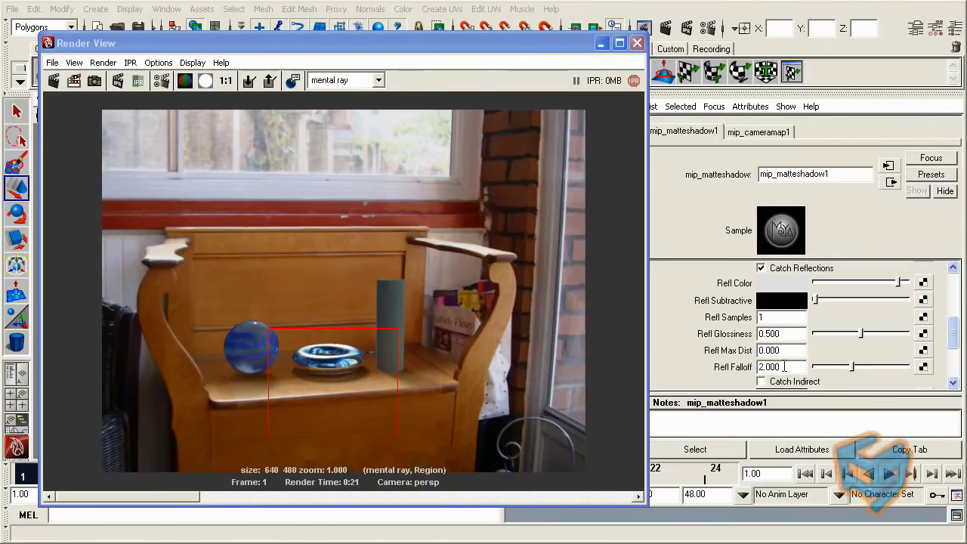
Turn on Catch Indirect for the matte shadow and clear the render region.
double_click(786, 367)
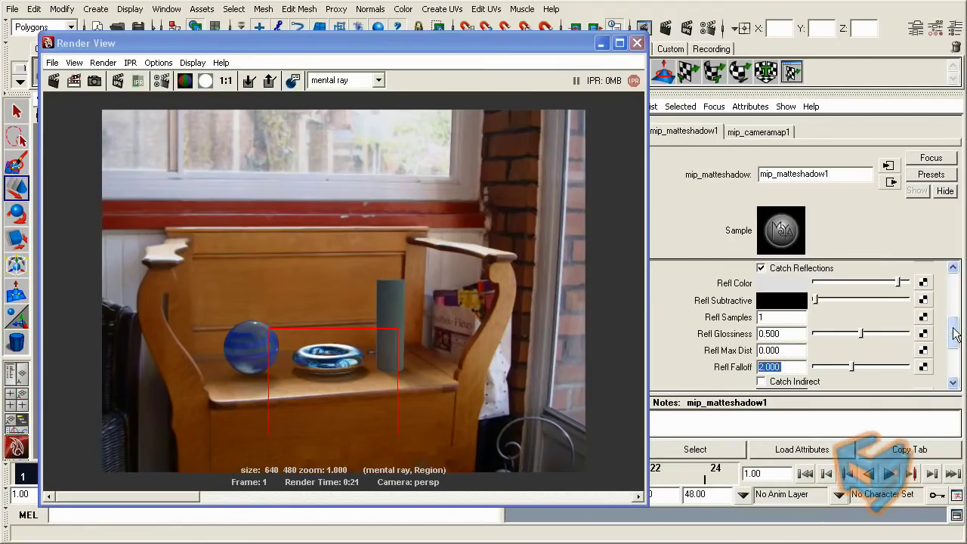
drag(956, 334, 955, 365)
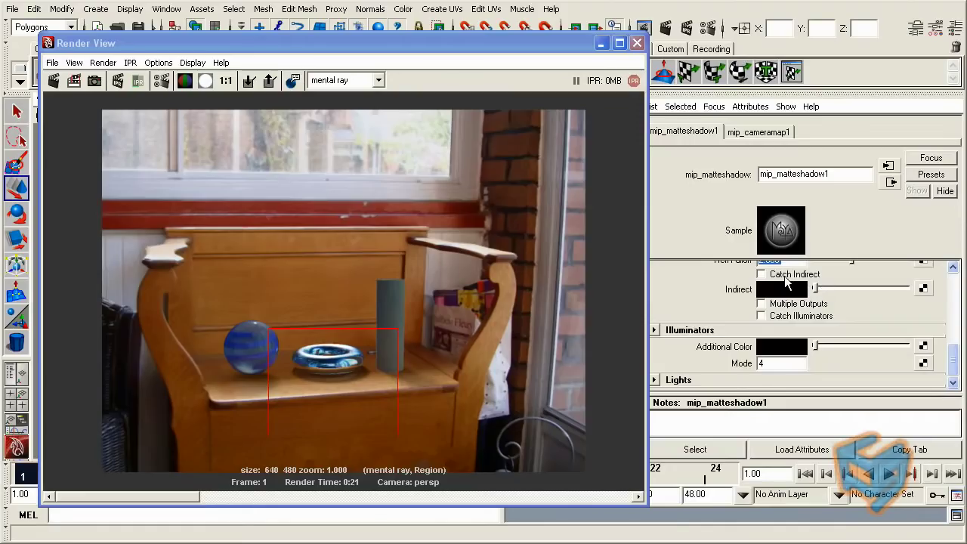
click(785, 278)
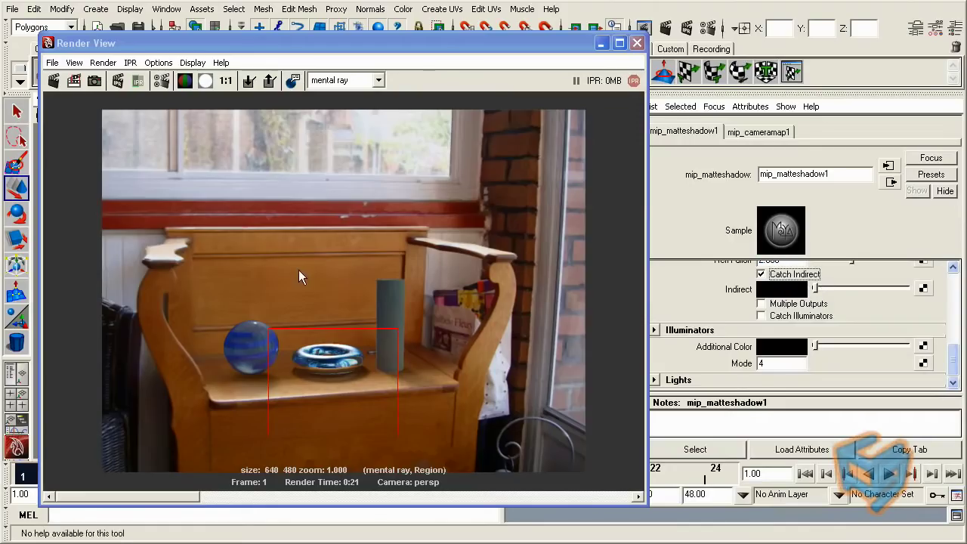
click(349, 293)
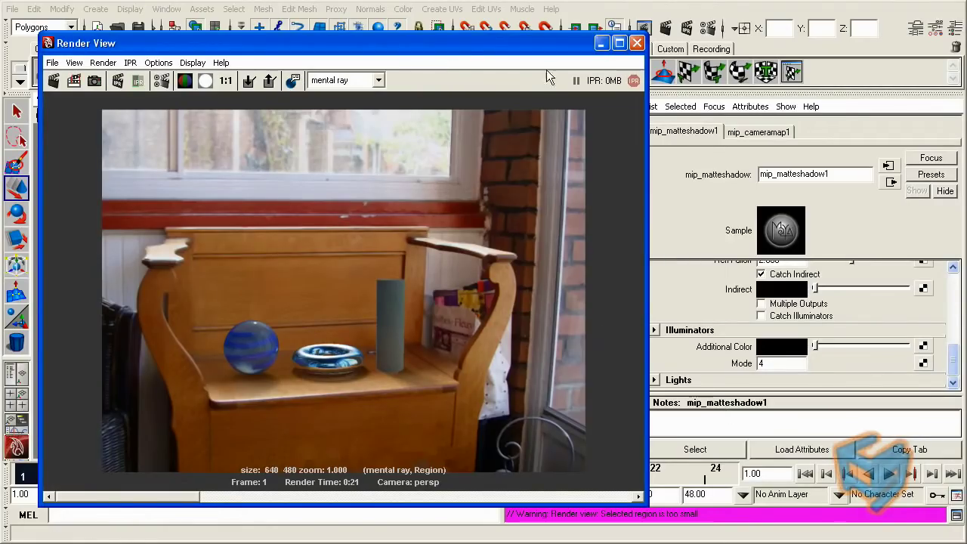
Create a new polygon plane, stretch it, and raise it behind the objects.
click(599, 42)
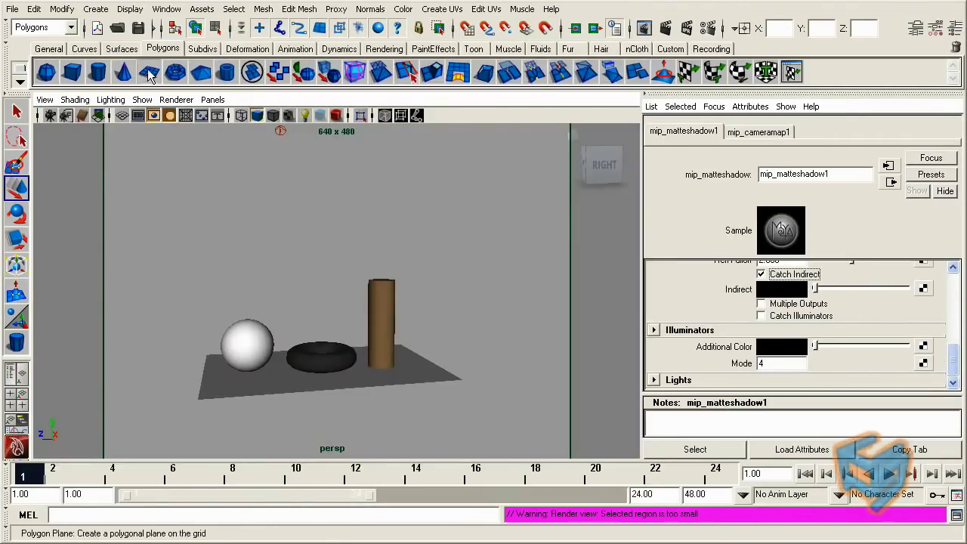
click(149, 72)
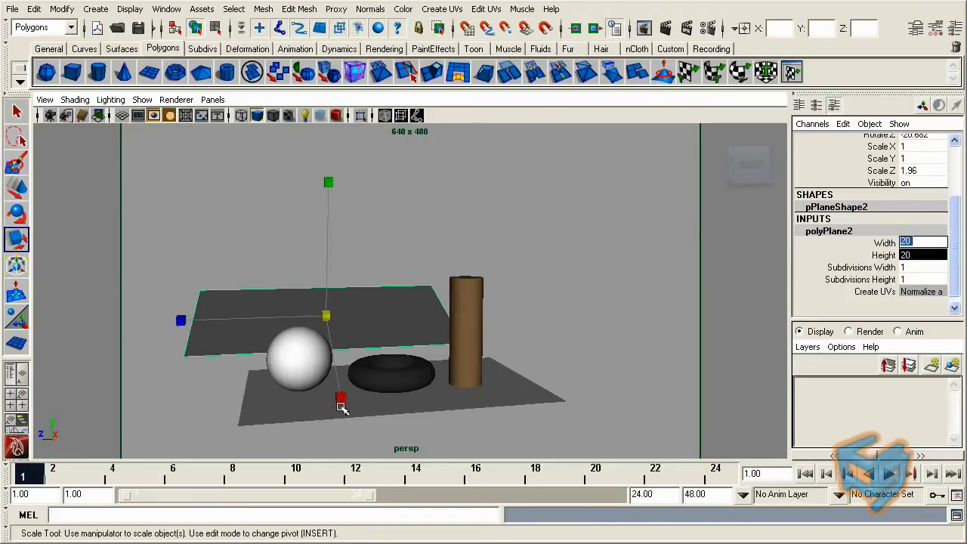
drag(340, 398, 346, 434)
key(w)
key(space)
drag(249, 345, 325, 330)
Assign the plane a new surfaceShader1 with a pure red Out Color.
click(530, 140)
right_drag(530, 141, 641, 130)
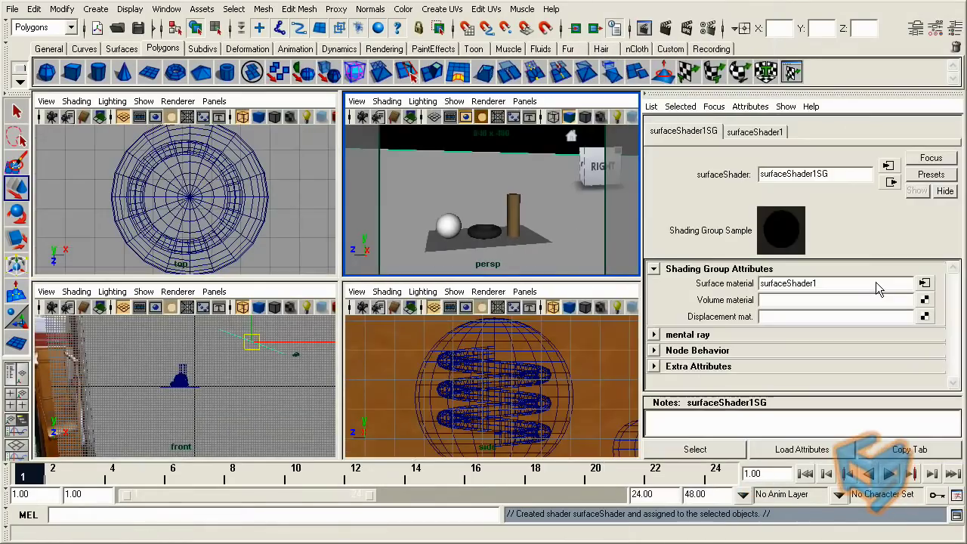
click(780, 133)
click(792, 305)
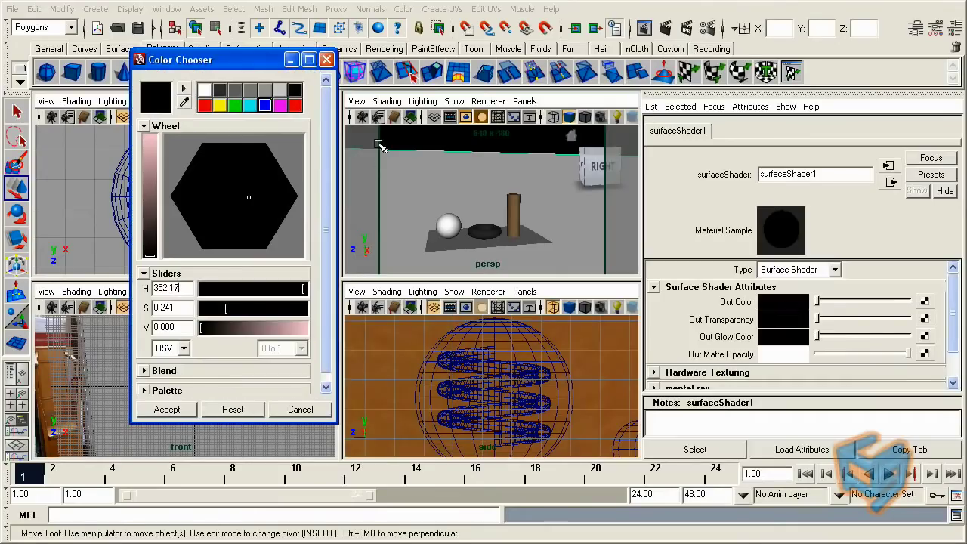
click(212, 91)
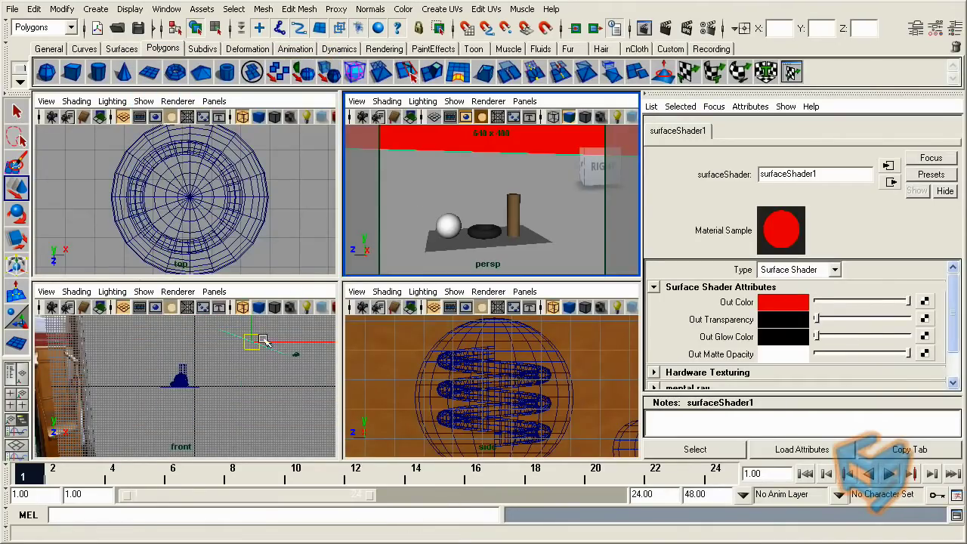
Move the red plane out of the camera's view and bring up the Render View.
drag(251, 341, 269, 329)
click(166, 8)
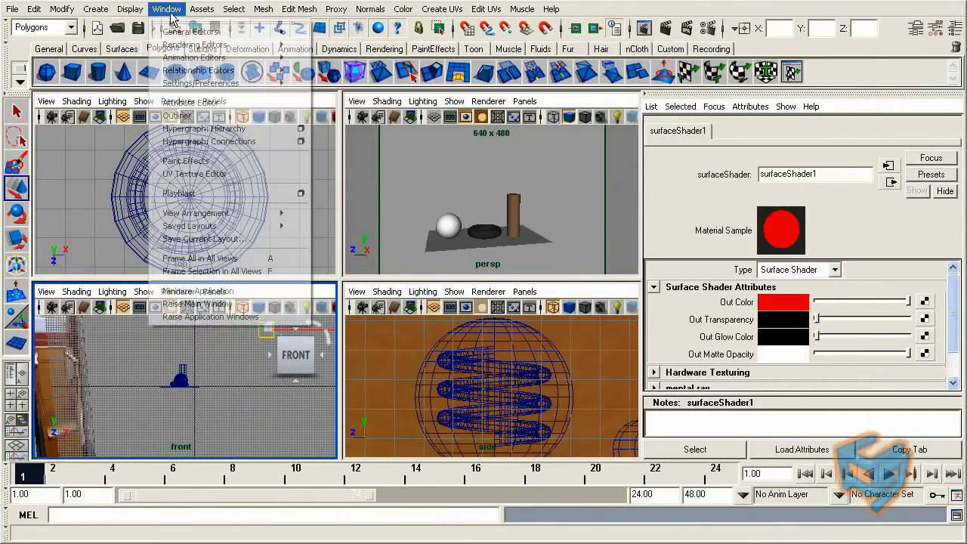
mouse_move(257, 44)
click(317, 51)
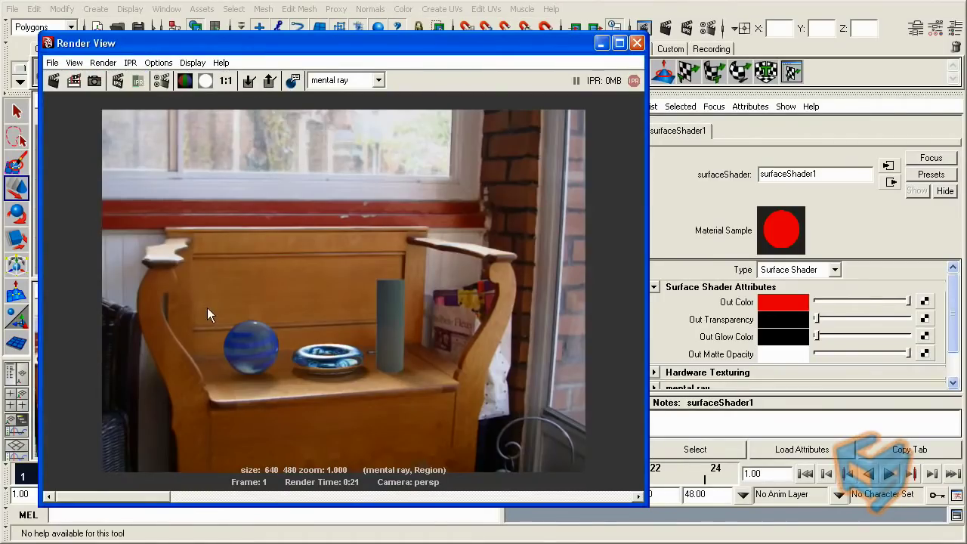
Render a region over the bench and load mip_matteshadow1, scrolling to Catch Indirect.
drag(216, 286, 436, 441)
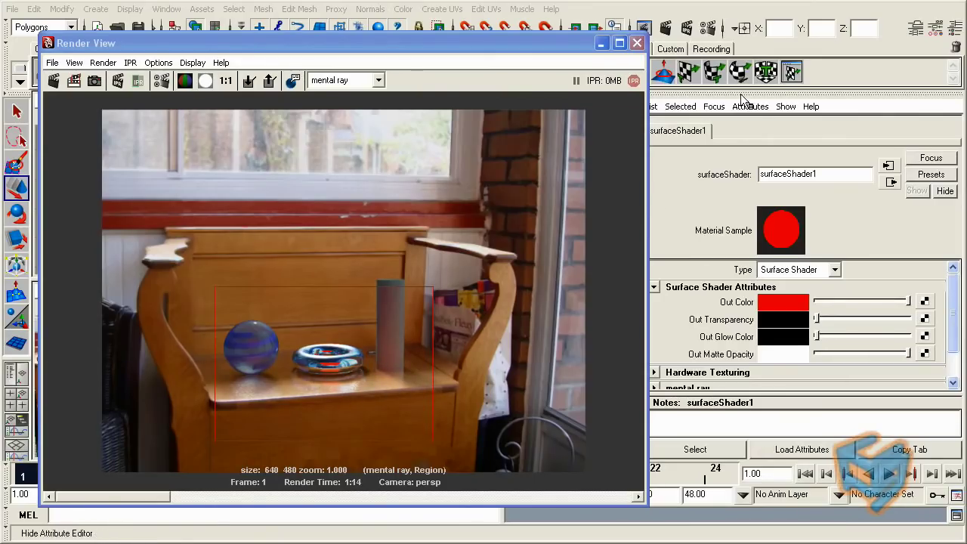
click(714, 106)
click(752, 161)
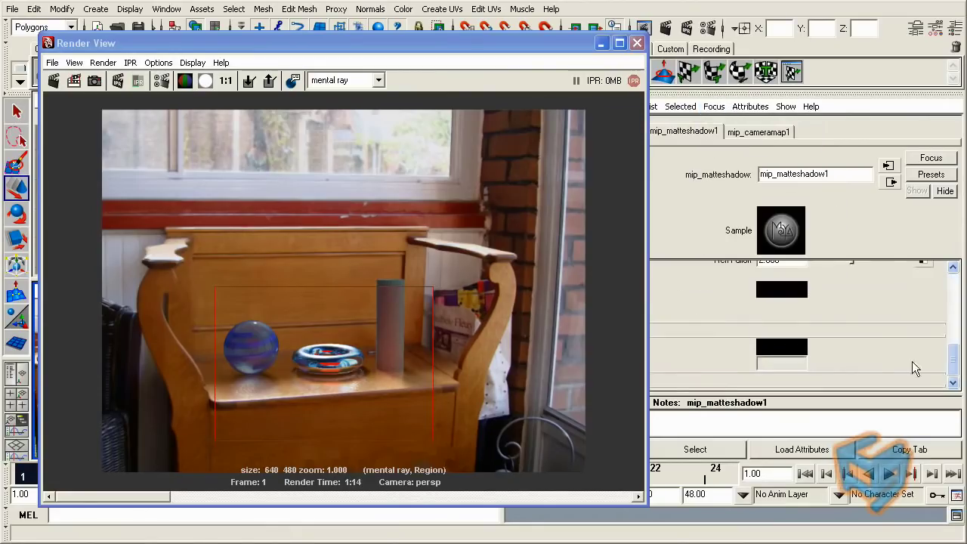
scroll(816, 296, down, 3)
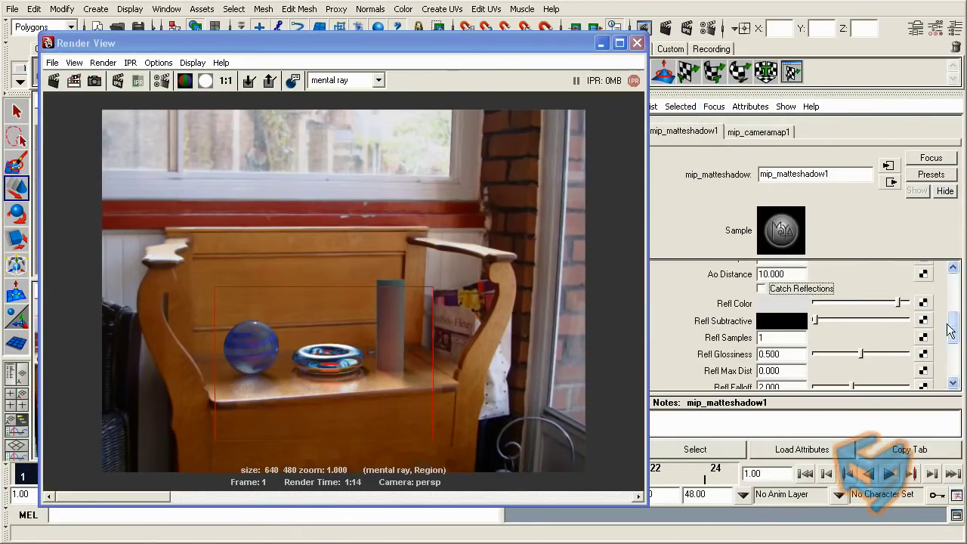
scroll(812, 294, down, 5)
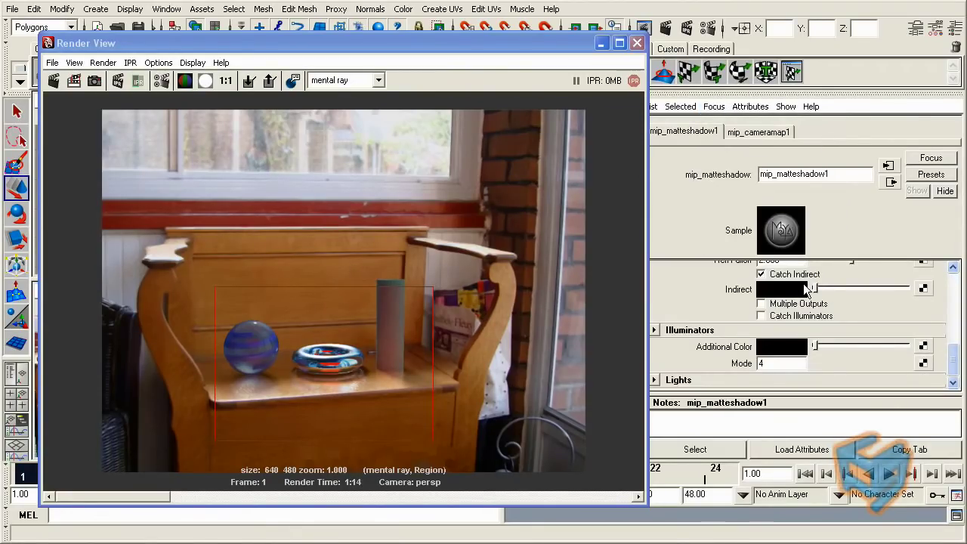
scroll(797, 325, up, 4)
scroll(797, 325, down, 4)
Re-render the bench region with a brighter Indirect colour, then switch off Catch Indirect.
drag(169, 241, 480, 413)
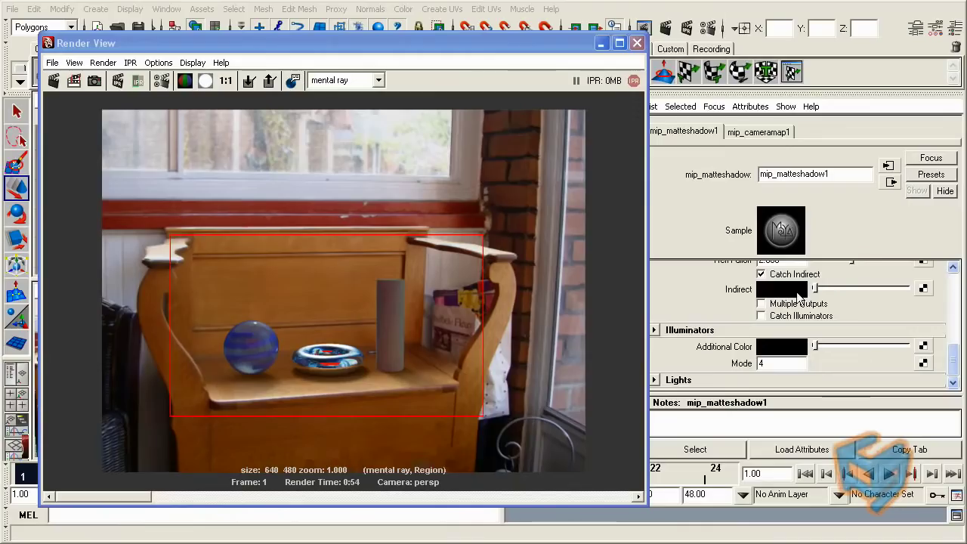
drag(814, 292, 908, 293)
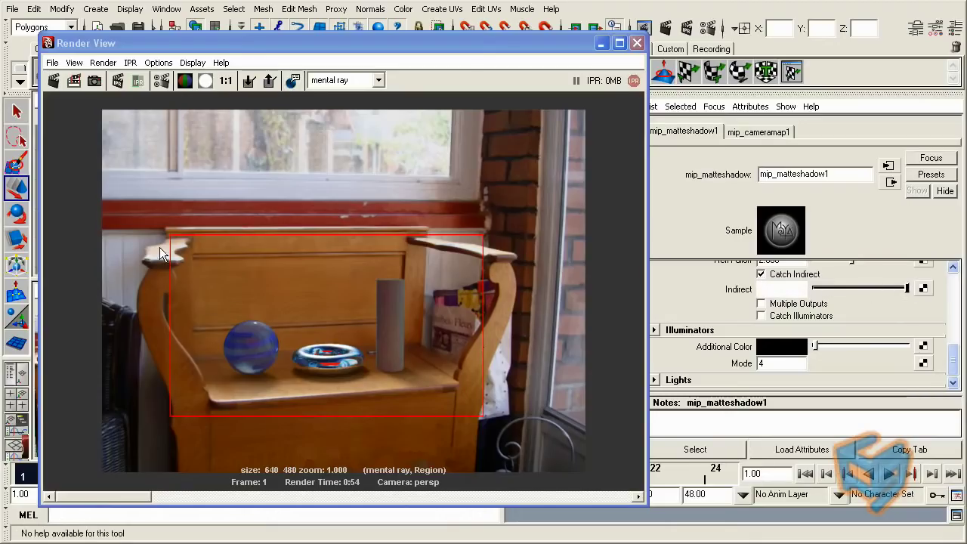
click(73, 80)
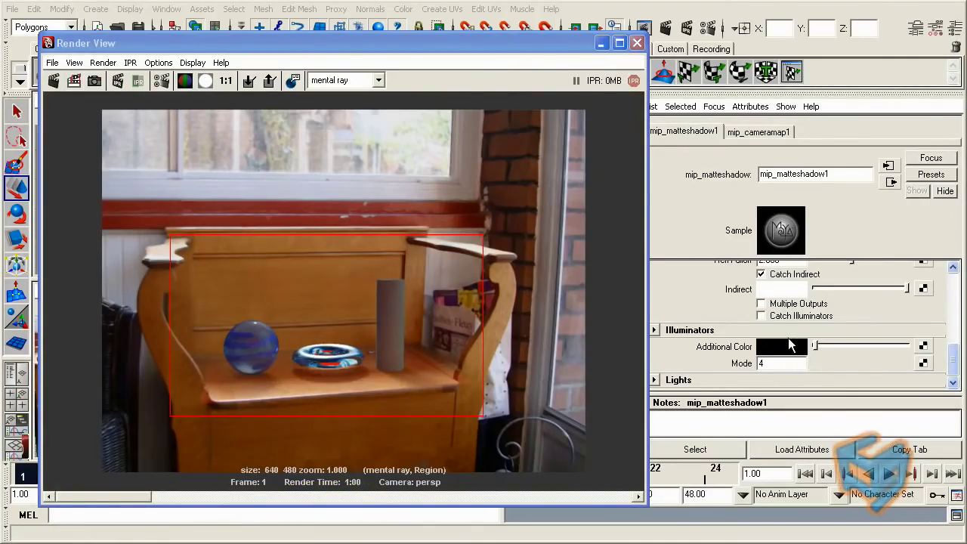
click(793, 274)
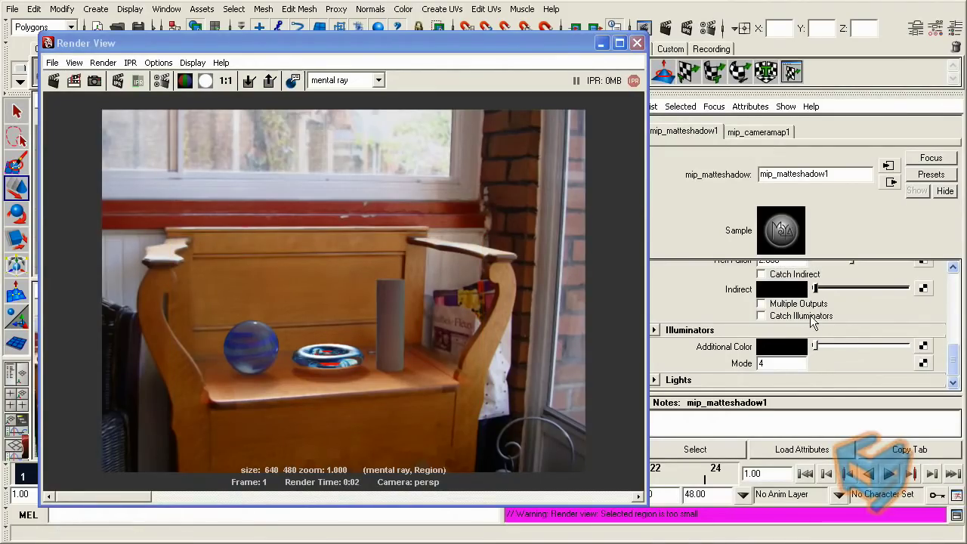
Test-render the bench region with Catch Illuminators on, then turn it back off.
click(812, 319)
drag(169, 283, 485, 411)
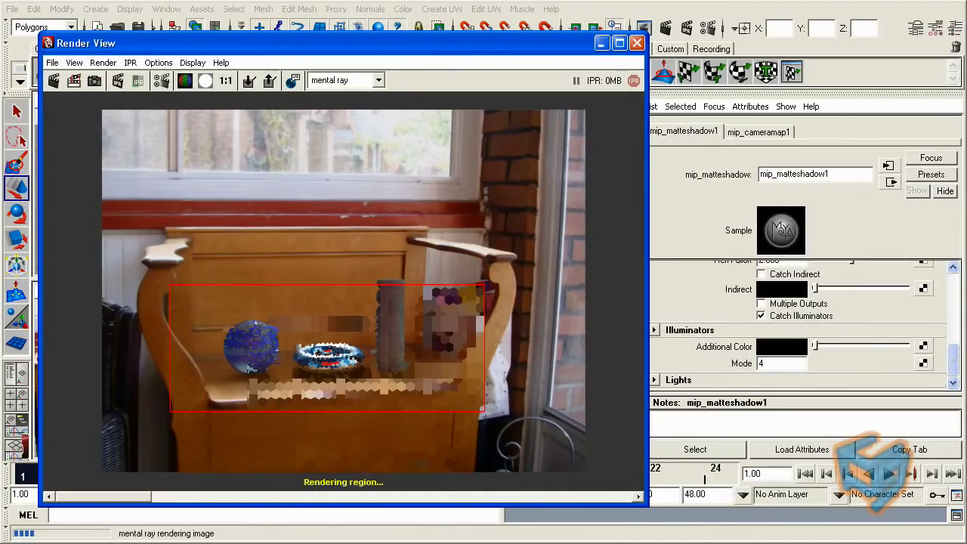
click(247, 368)
Toggle Multiple Outputs on and back off, and expand the matte shadow's Lights section.
click(800, 303)
click(801, 315)
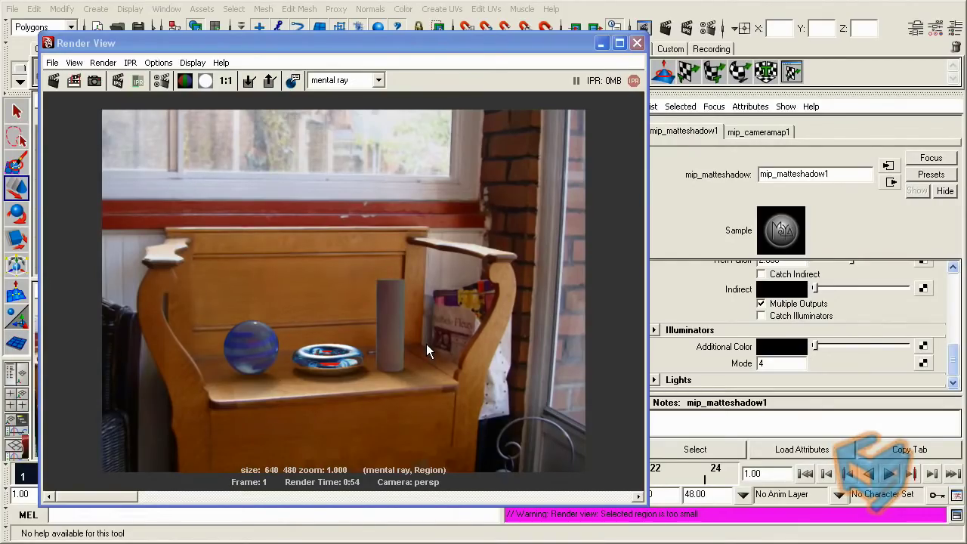
click(811, 309)
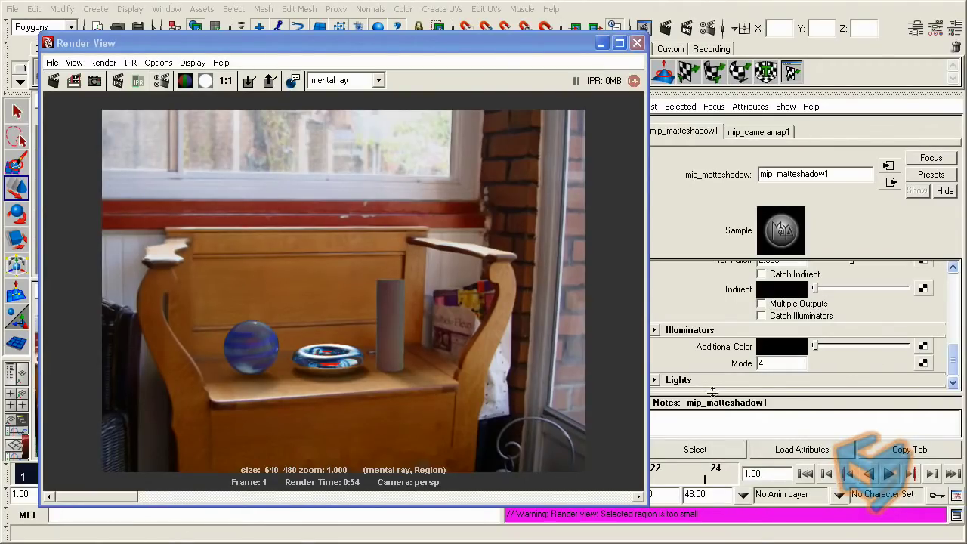
click(654, 380)
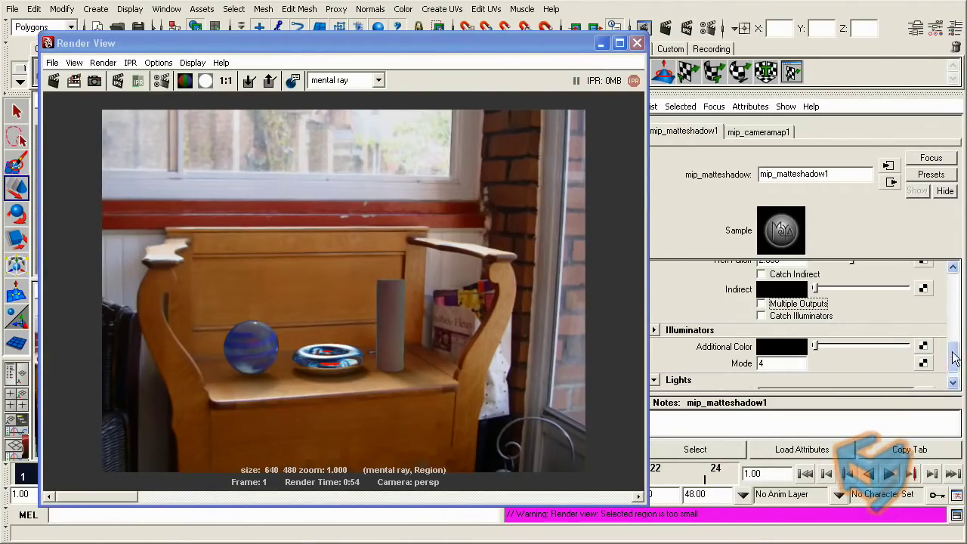
scroll(956, 359, up, 3)
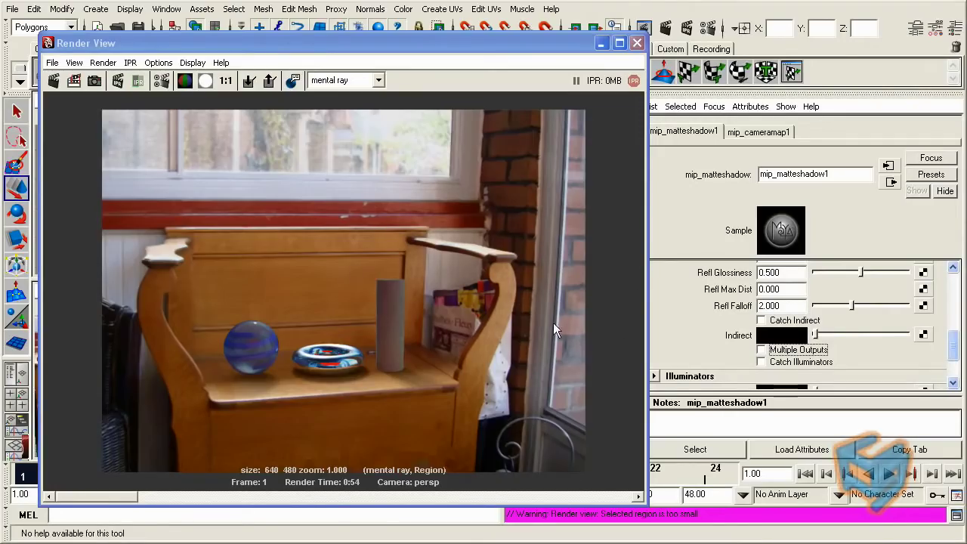
Compare region renders around the cylinder with shadow catching off and back on.
drag(951, 346, 952, 286)
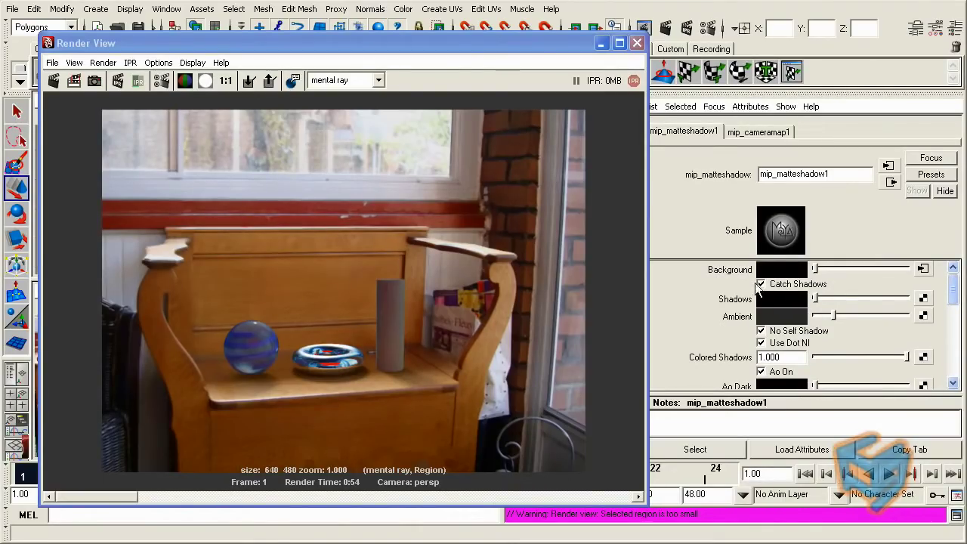
click(778, 286)
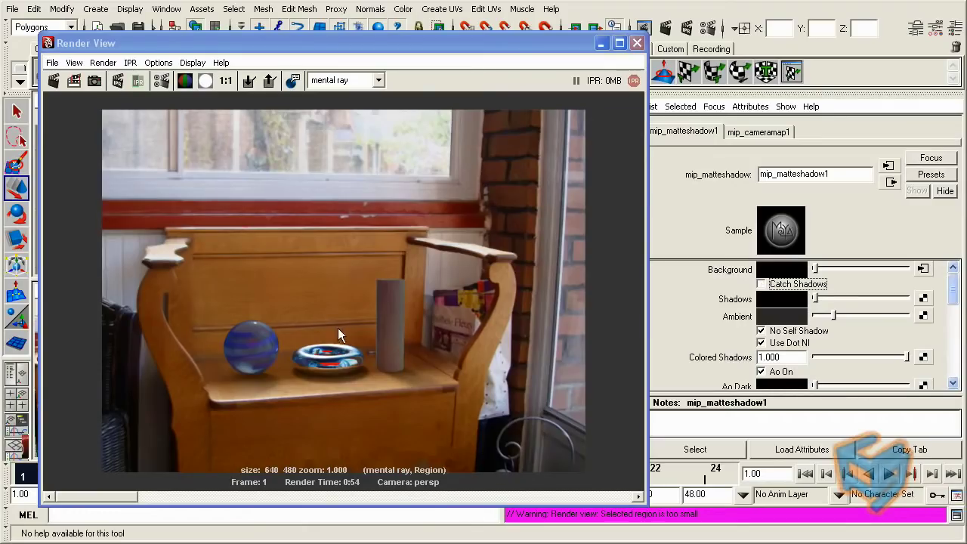
drag(370, 336, 482, 420)
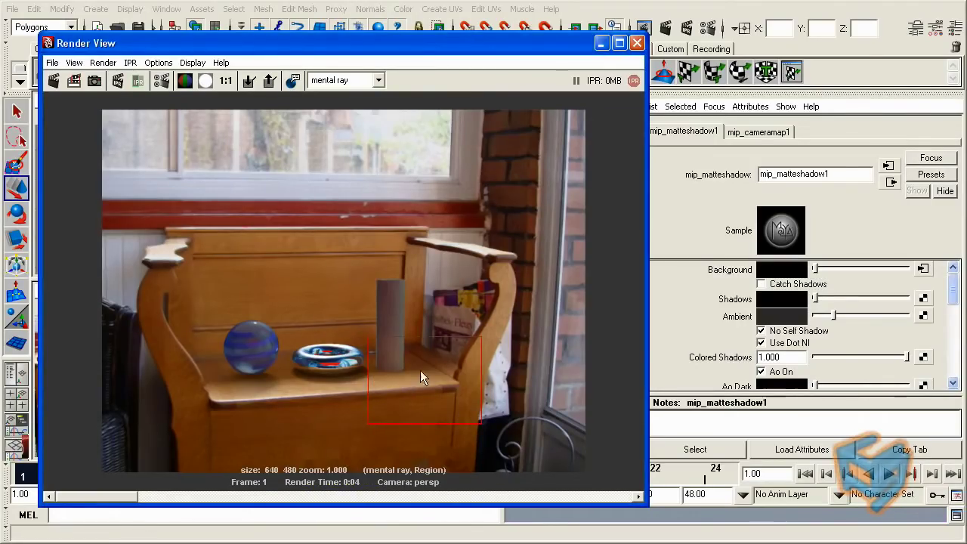
click(773, 287)
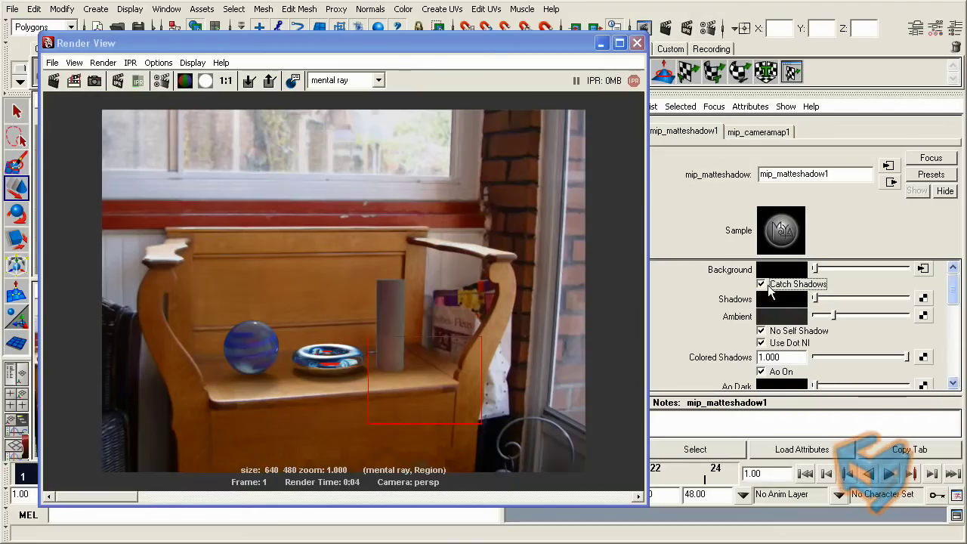
Tint the caught shadow colour brown, then near black, re-rendering the cylinder region each time.
click(779, 304)
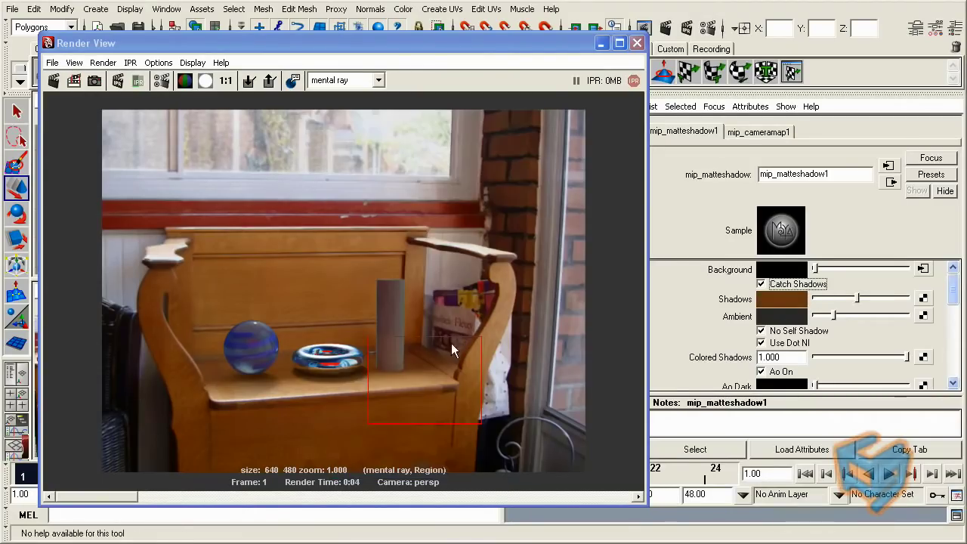
drag(365, 330, 497, 431)
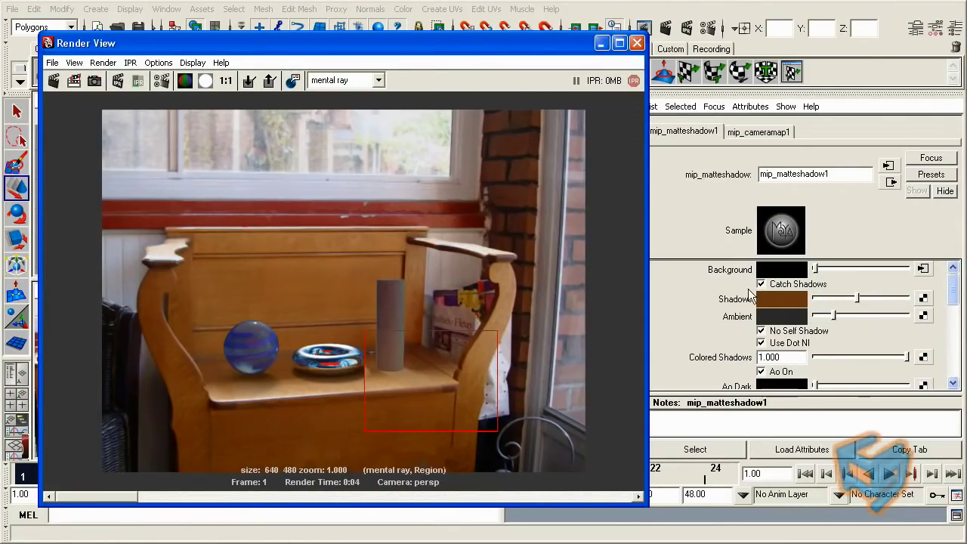
click(826, 297)
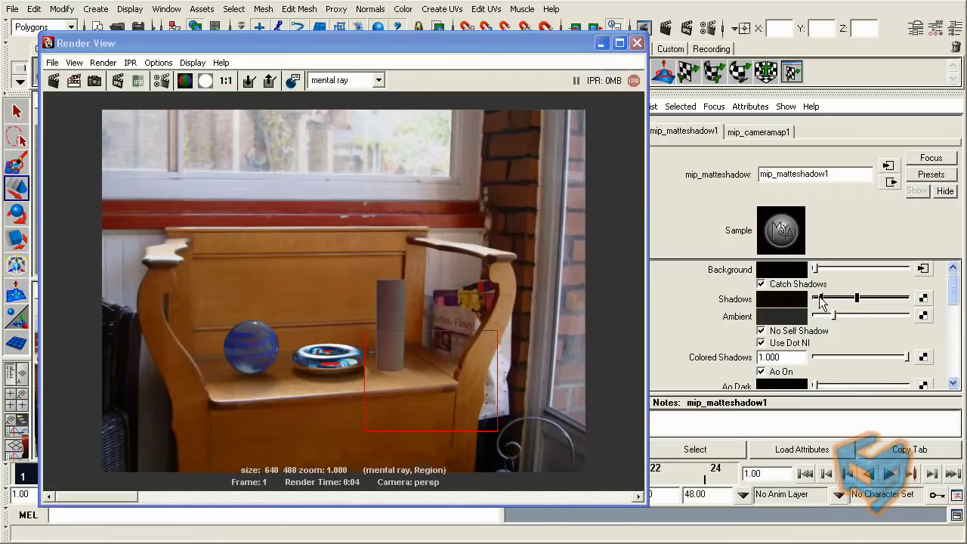
drag(362, 324, 519, 438)
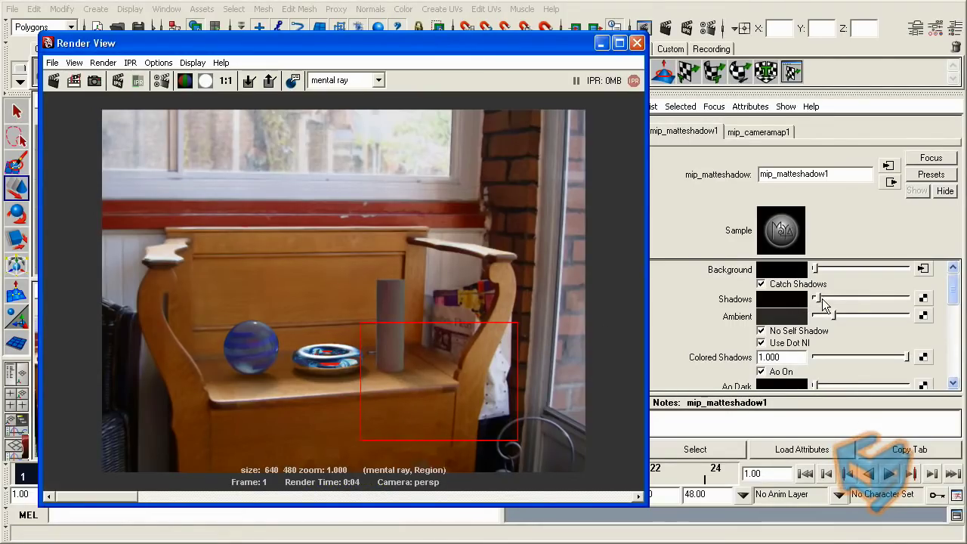
Set the ambient colour to black, clear the render region and uncover the viewports.
drag(959, 301, 959, 312)
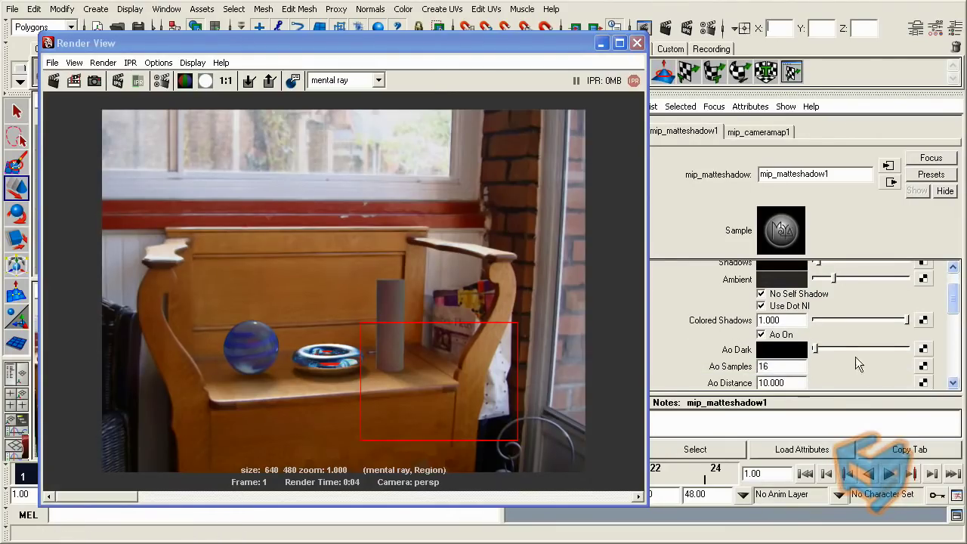
drag(833, 278, 821, 278)
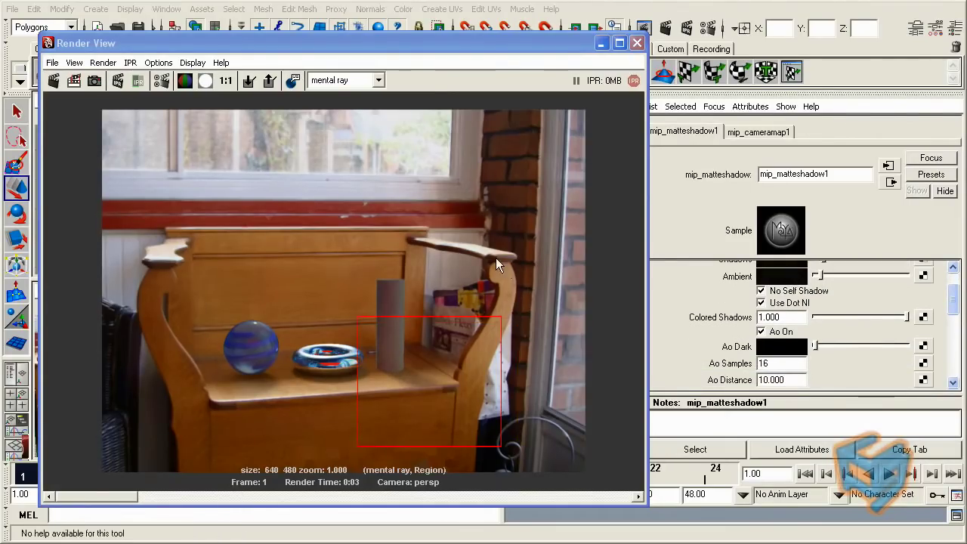
click(512, 287)
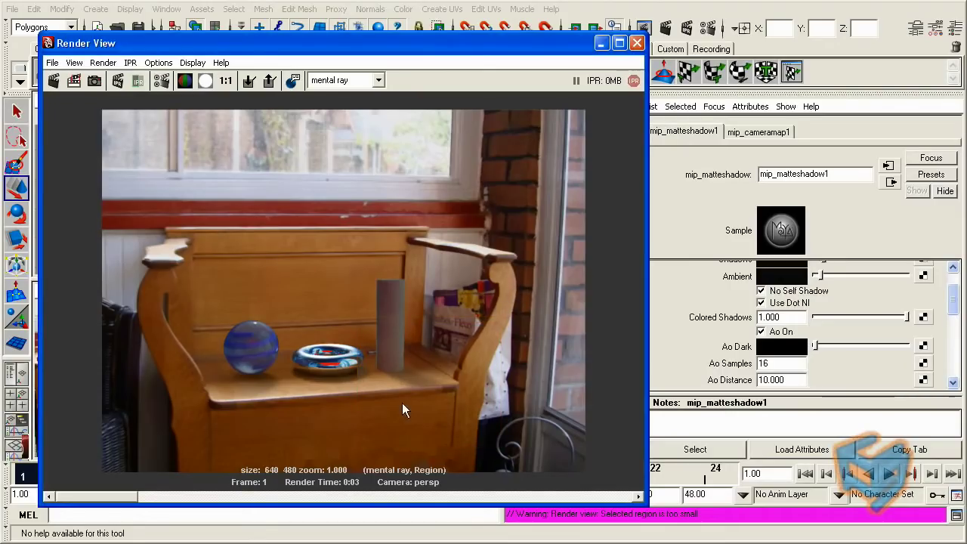
drag(456, 49, 404, 323)
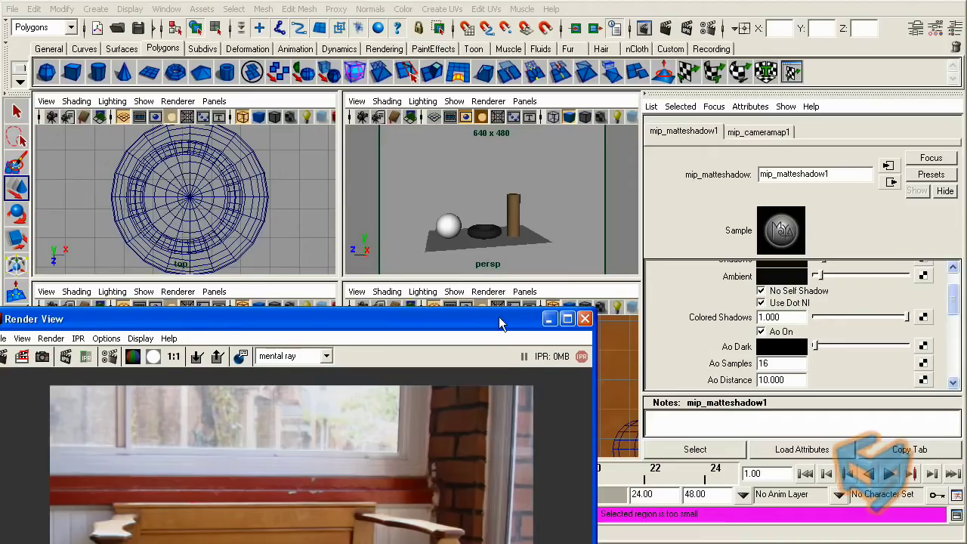
Apply a Glass preset to the cylinder's material via Material Attributes.
drag(500, 323, 515, 282)
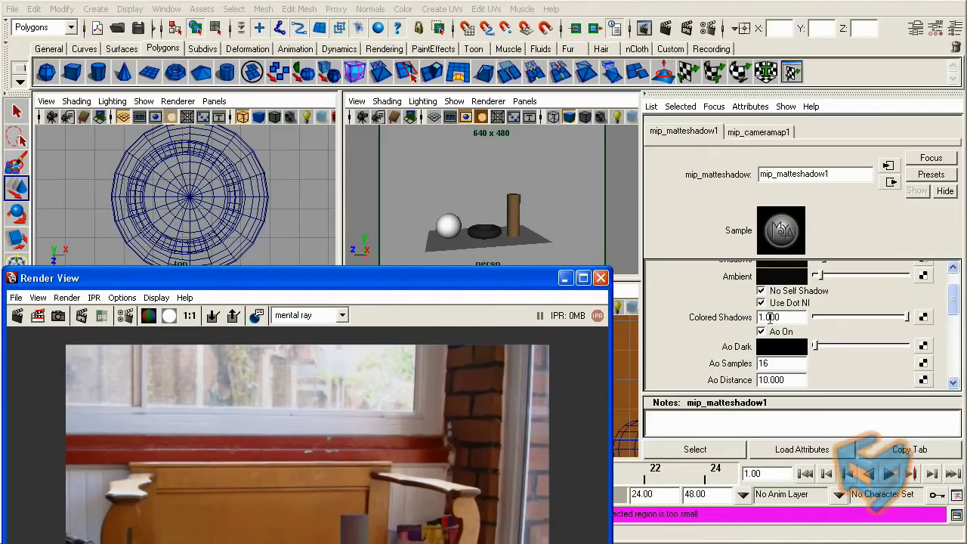
drag(533, 278, 584, 146)
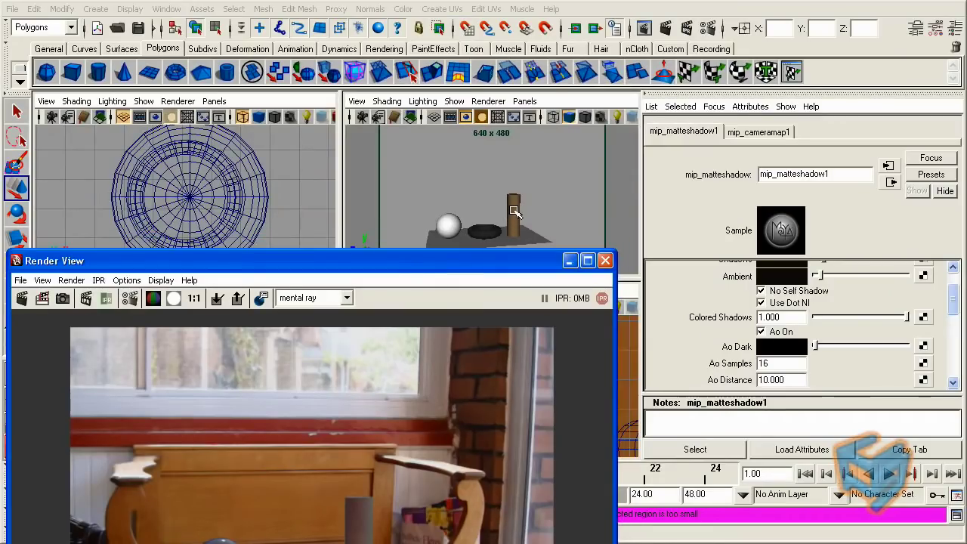
click(514, 212)
right_click(514, 211)
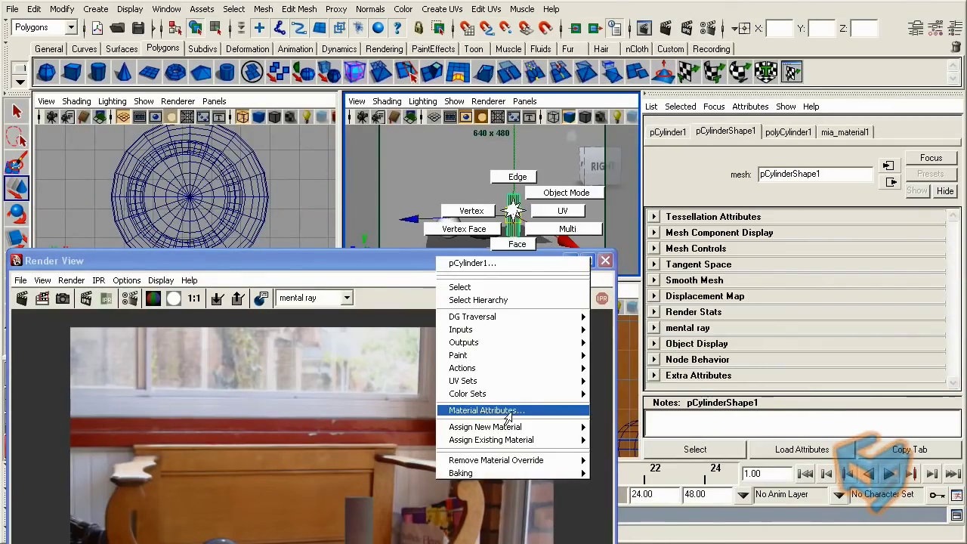
click(486, 410)
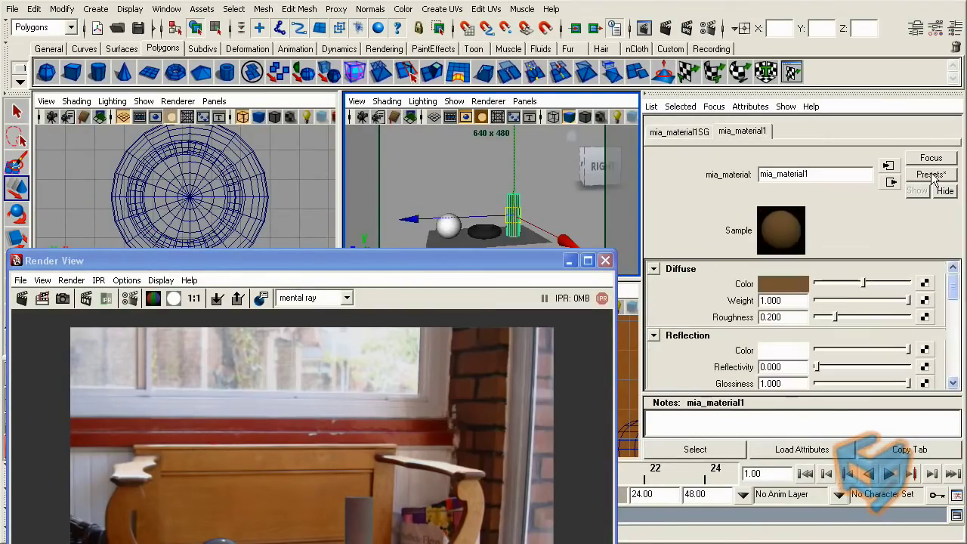
click(930, 174)
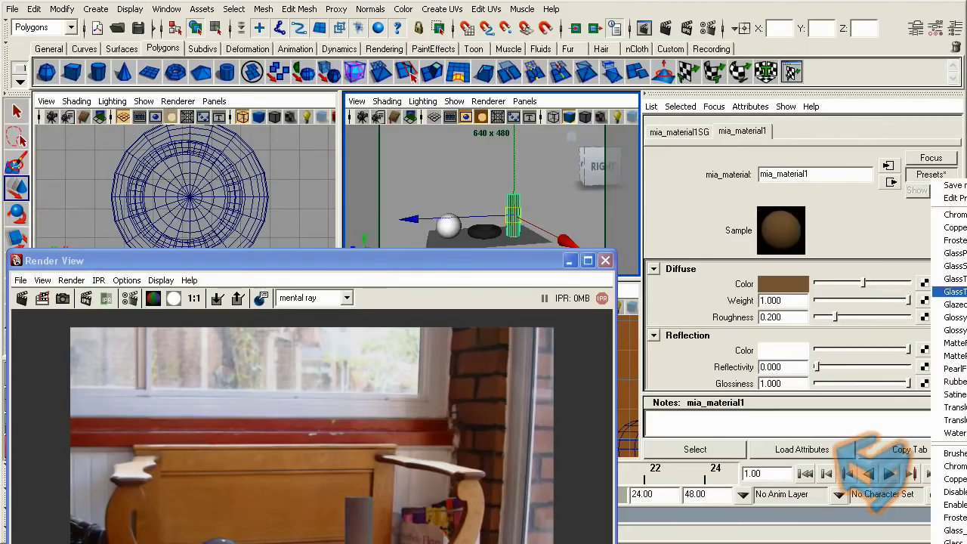
click(955, 215)
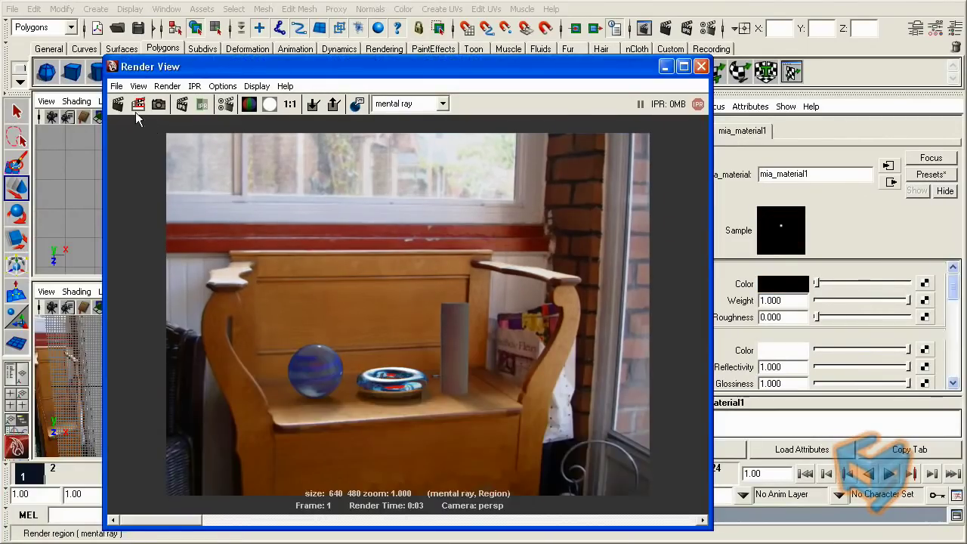
Redo the previous render to show the clear glass cylinder.
click(118, 104)
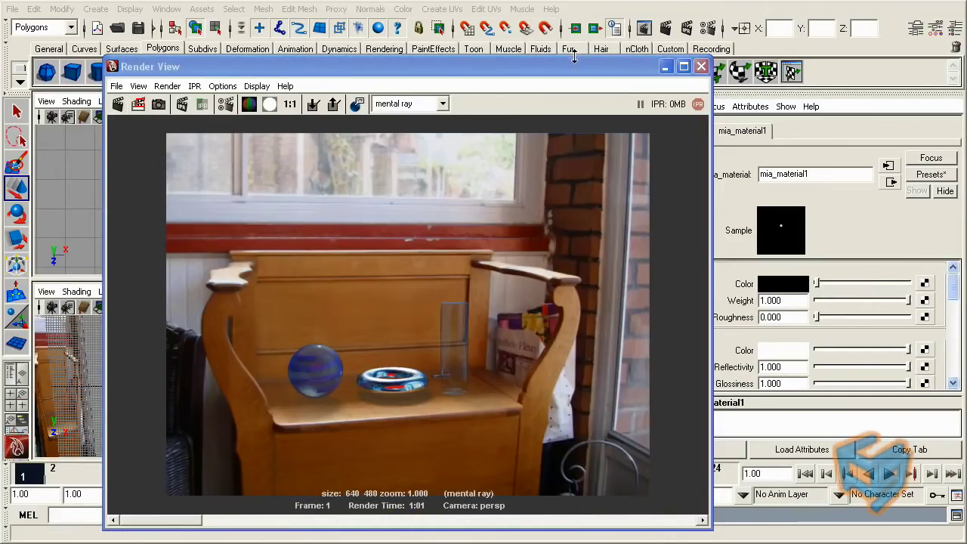
drag(501, 67, 391, 44)
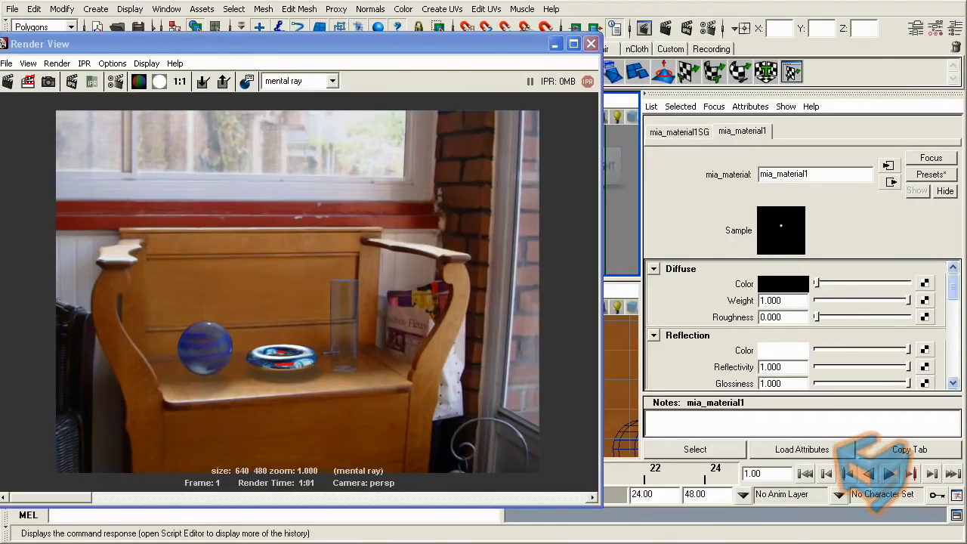
drag(435, 50, 492, 270)
Select the ground plane pPlane1 with the Move tool active.
click(484, 248)
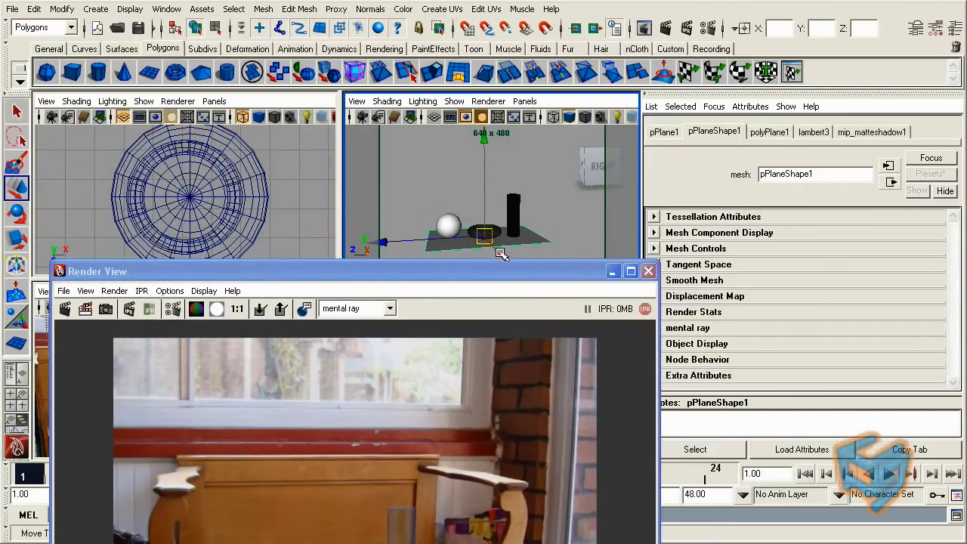
click(495, 253)
key(w)
key(r)
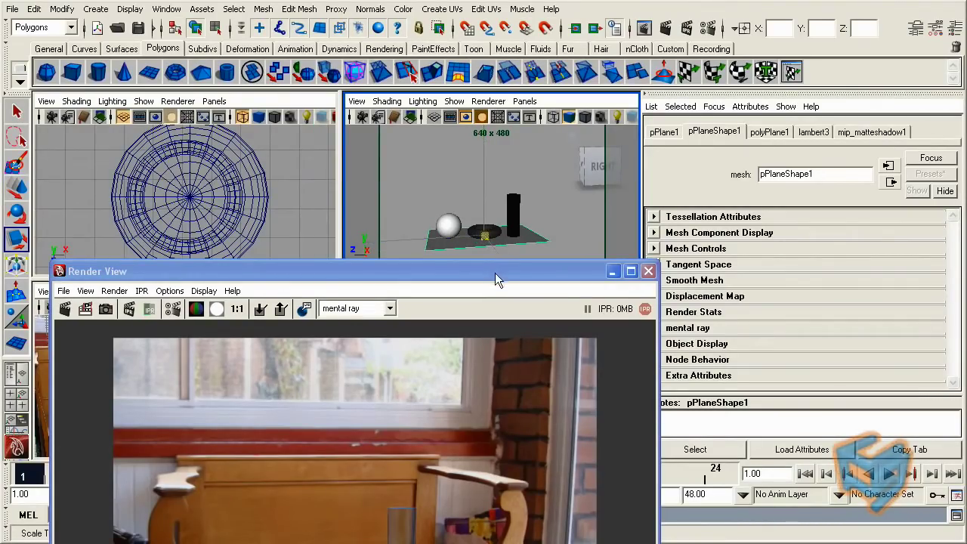
drag(495, 271, 604, 411)
key(w)
Set polyPlane1 Subdivisions Width and Height to 3 in the Channel Box.
click(953, 37)
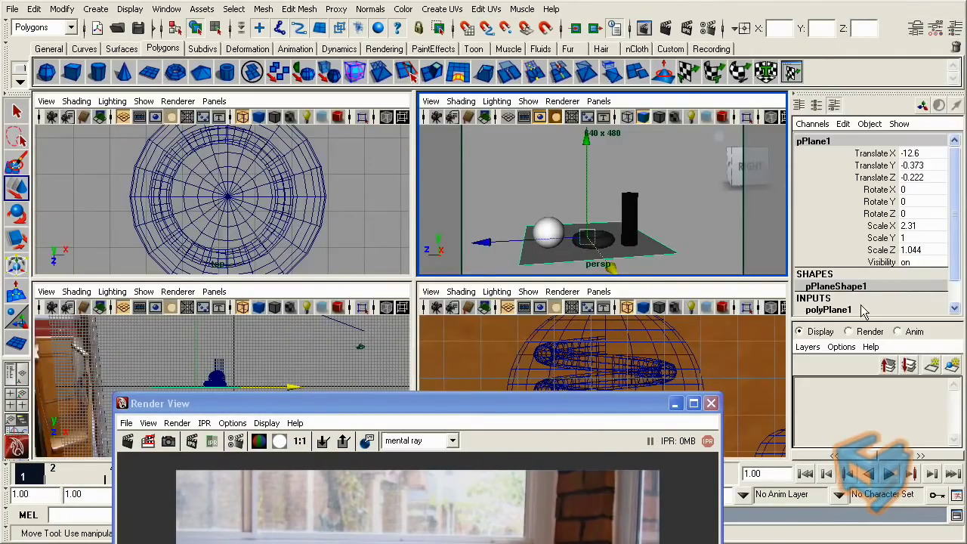
click(870, 309)
scroll(925, 290, down, 3)
drag(919, 273, 918, 257)
text(3)
key(Return)
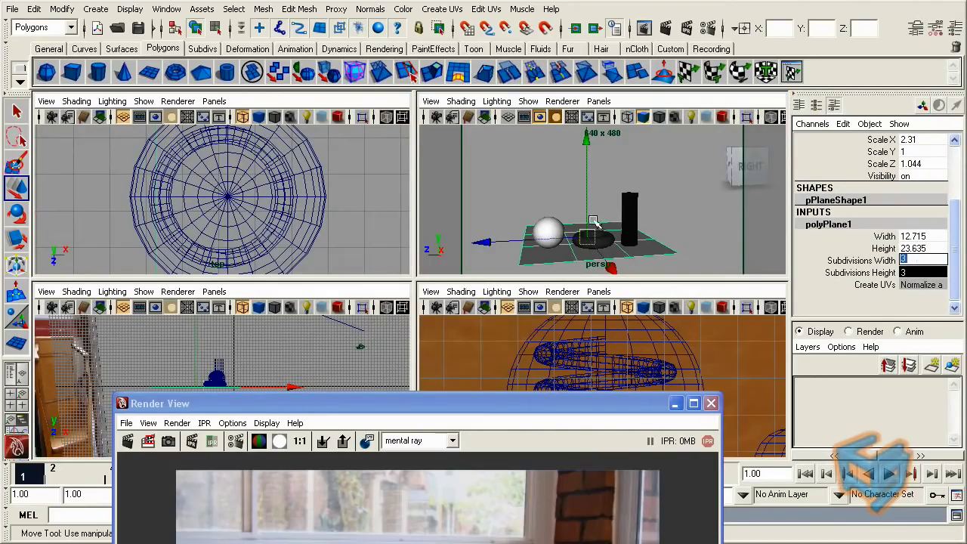
Raise the plane's back-row vertices to bend it into a backdrop.
click(504, 202)
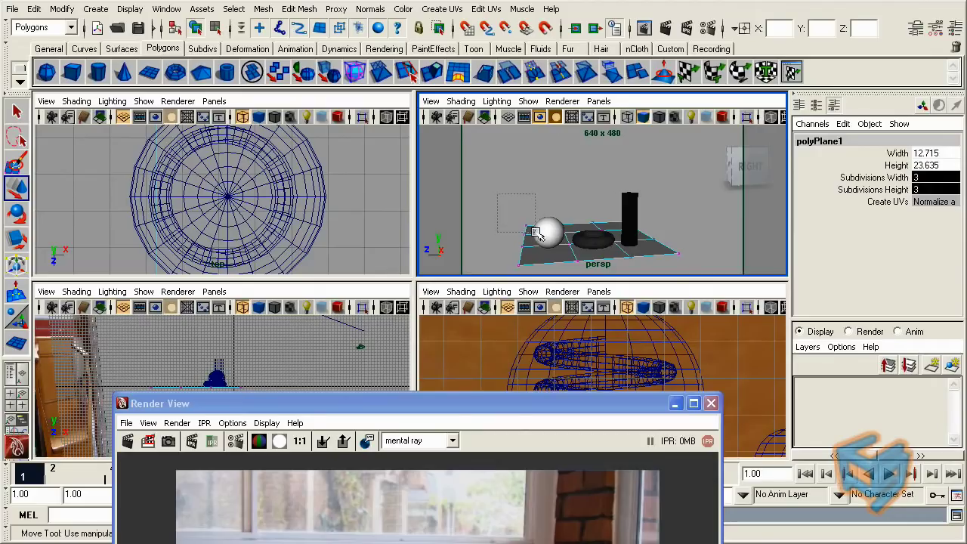
click(536, 238)
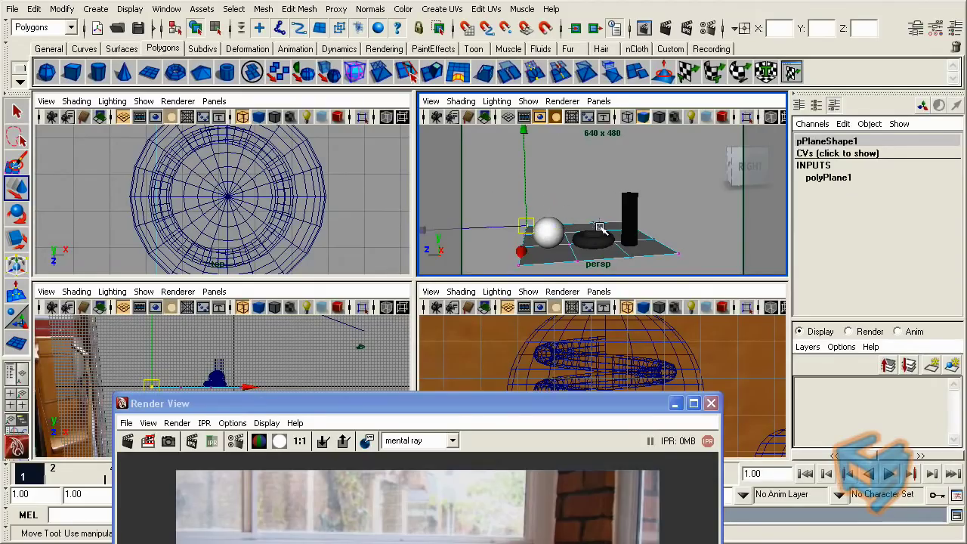
drag(606, 187, 573, 94)
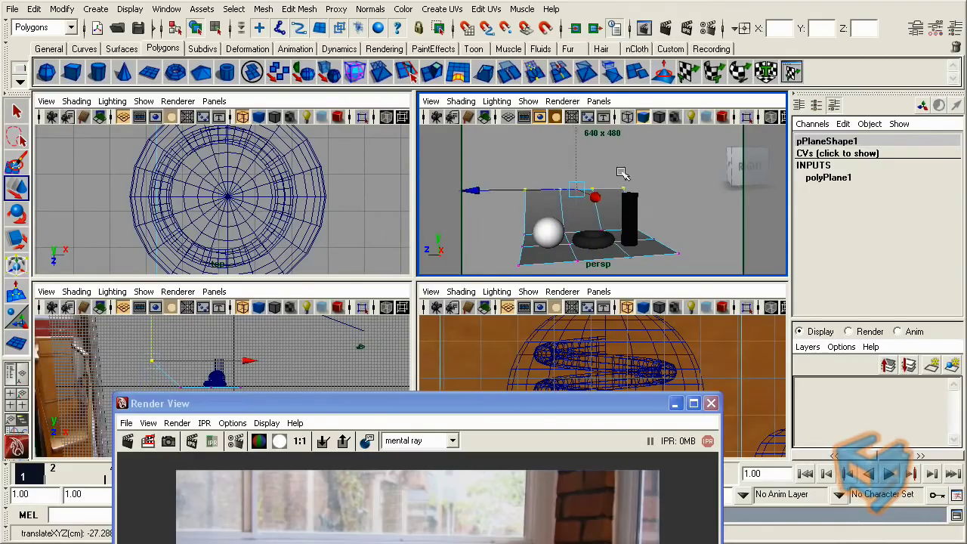
drag(617, 167, 689, 258)
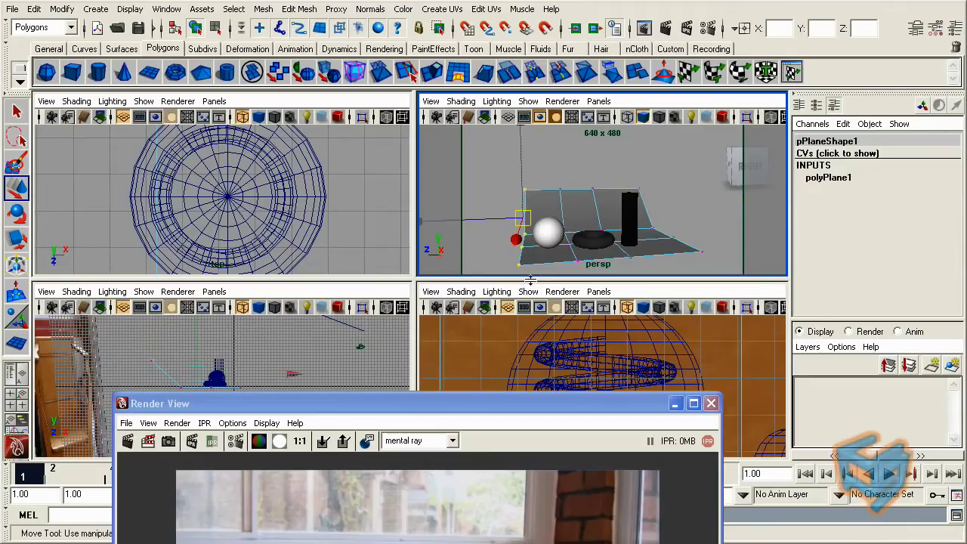
right_drag(627, 185, 672, 168)
Review the new bent-backdrop render, comparing stored images in Render View.
drag(550, 412, 515, 123)
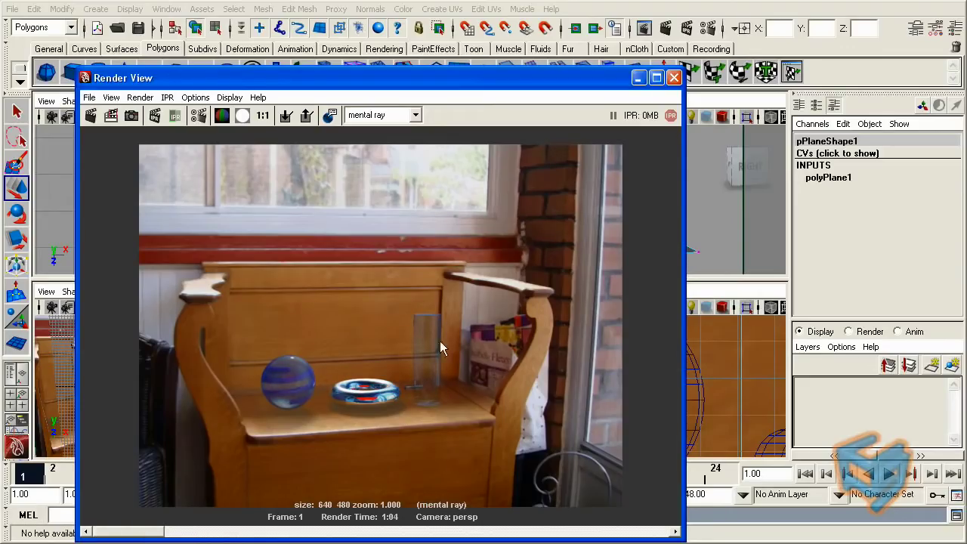
drag(151, 533, 224, 532)
drag(600, 78, 470, 101)
Return the plane to Object Mode and close the Render View window.
right_drag(675, 249, 727, 229)
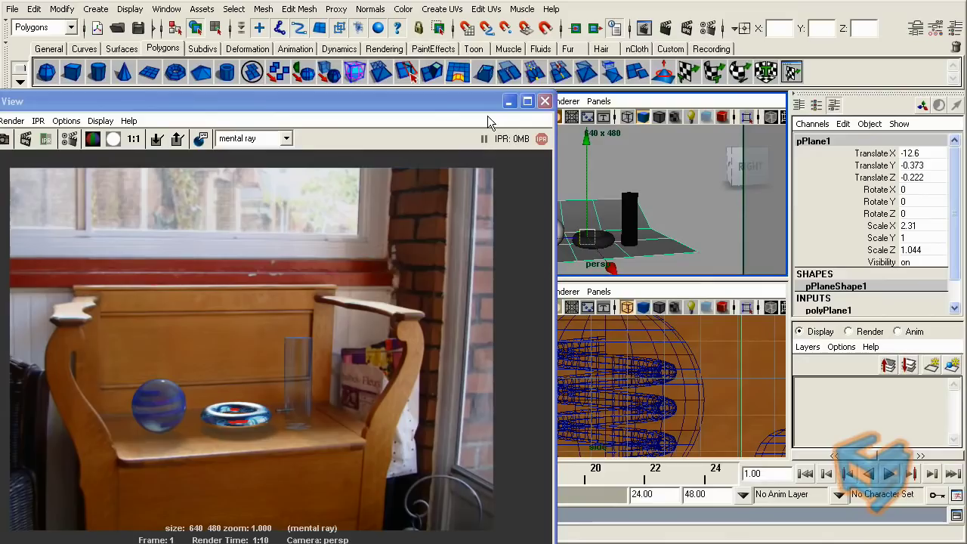
drag(504, 106, 563, 99)
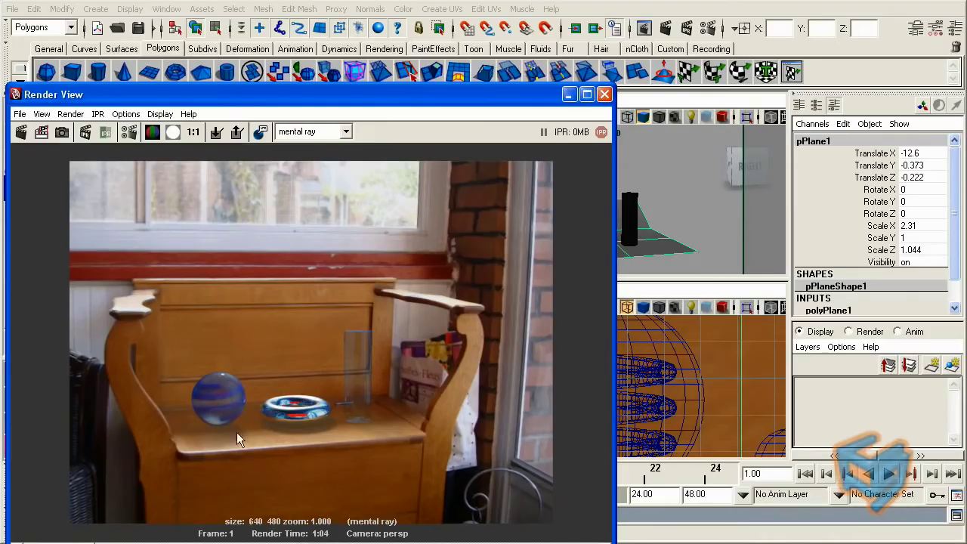
click(604, 94)
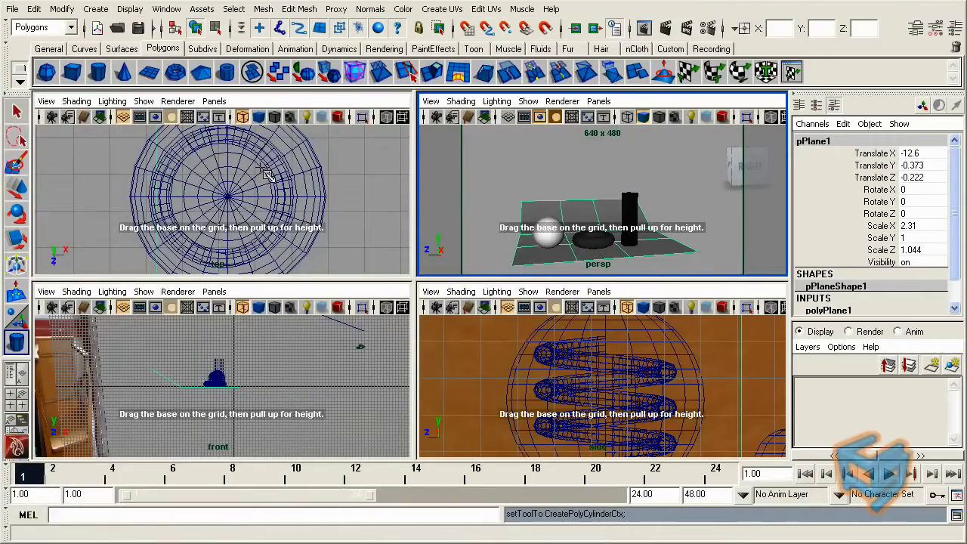